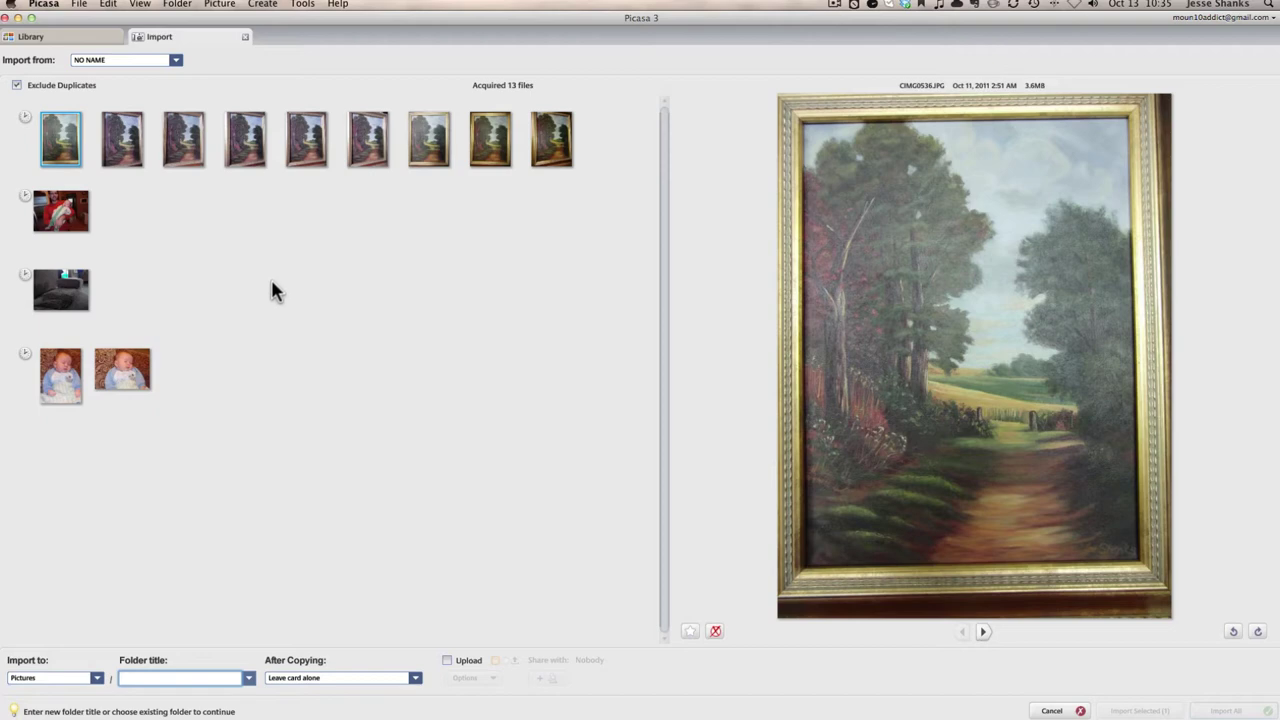
# Exclude both baby photos, the dark sofa photo and the red-shirt photo from the import
pyautogui.click(125, 368)
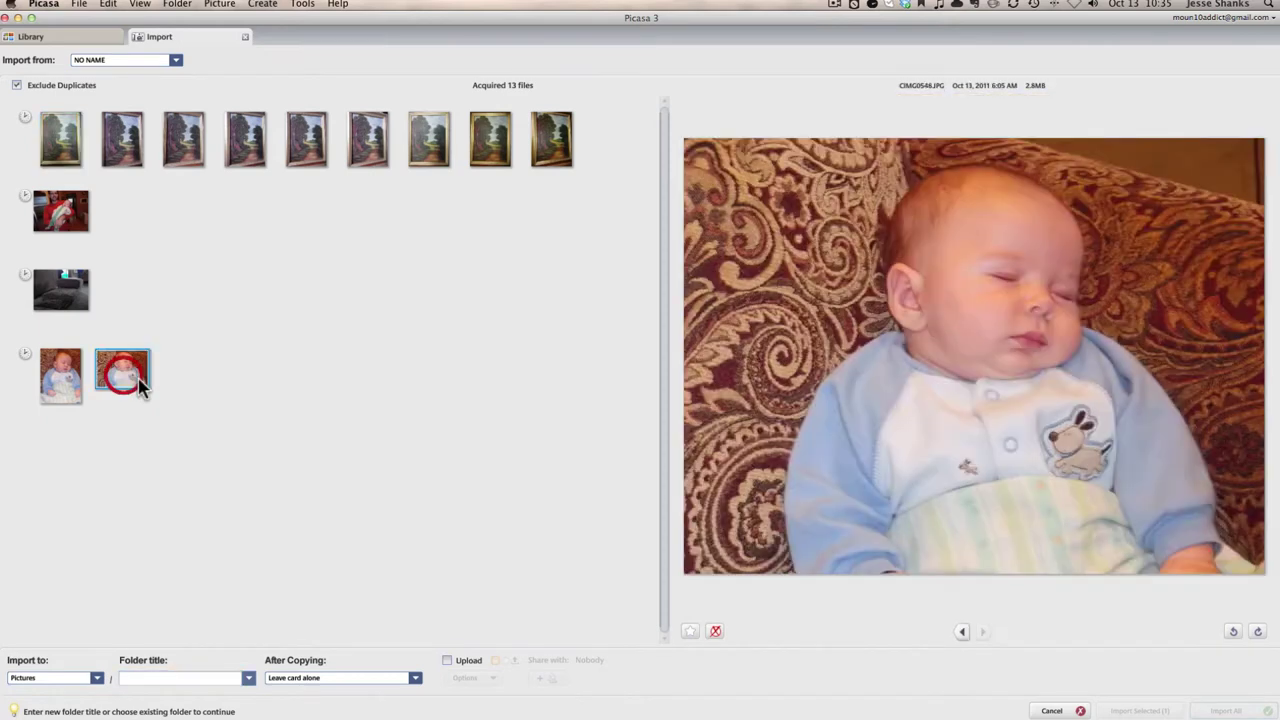
pyautogui.click(715, 631)
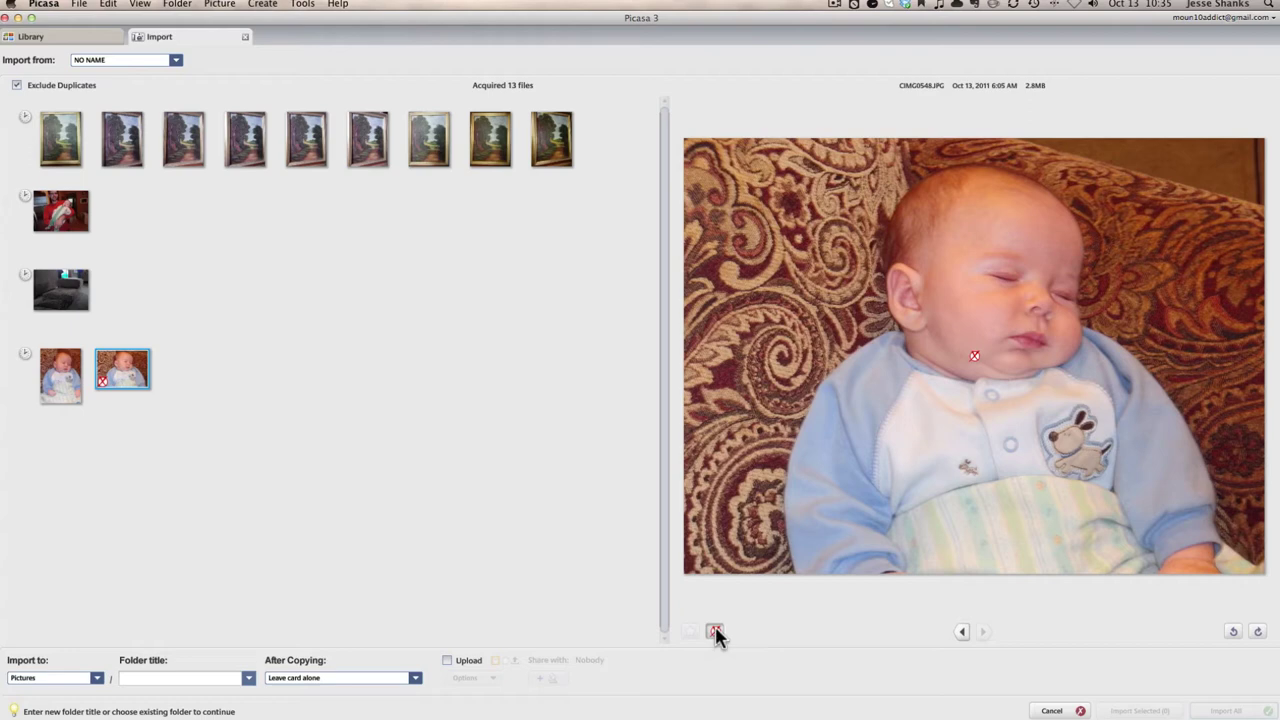
pyautogui.click(58, 390)
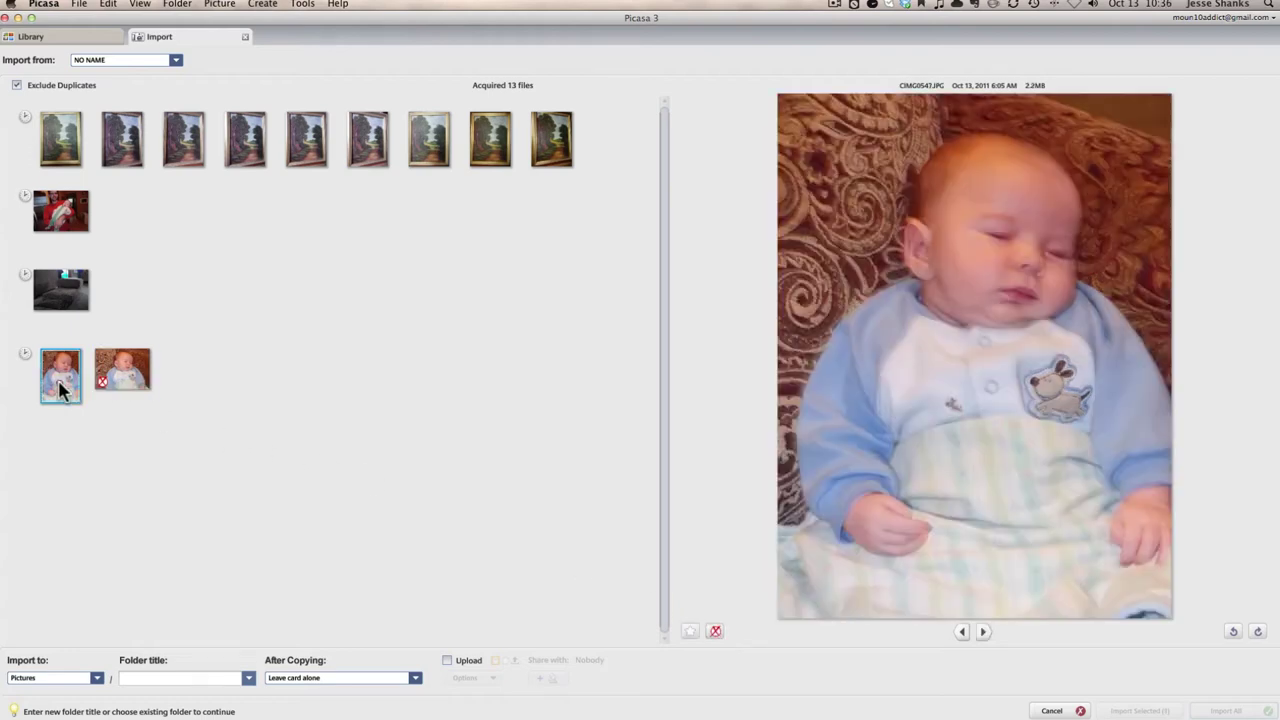
pyautogui.click(715, 632)
pyautogui.click(60, 289)
pyautogui.click(715, 631)
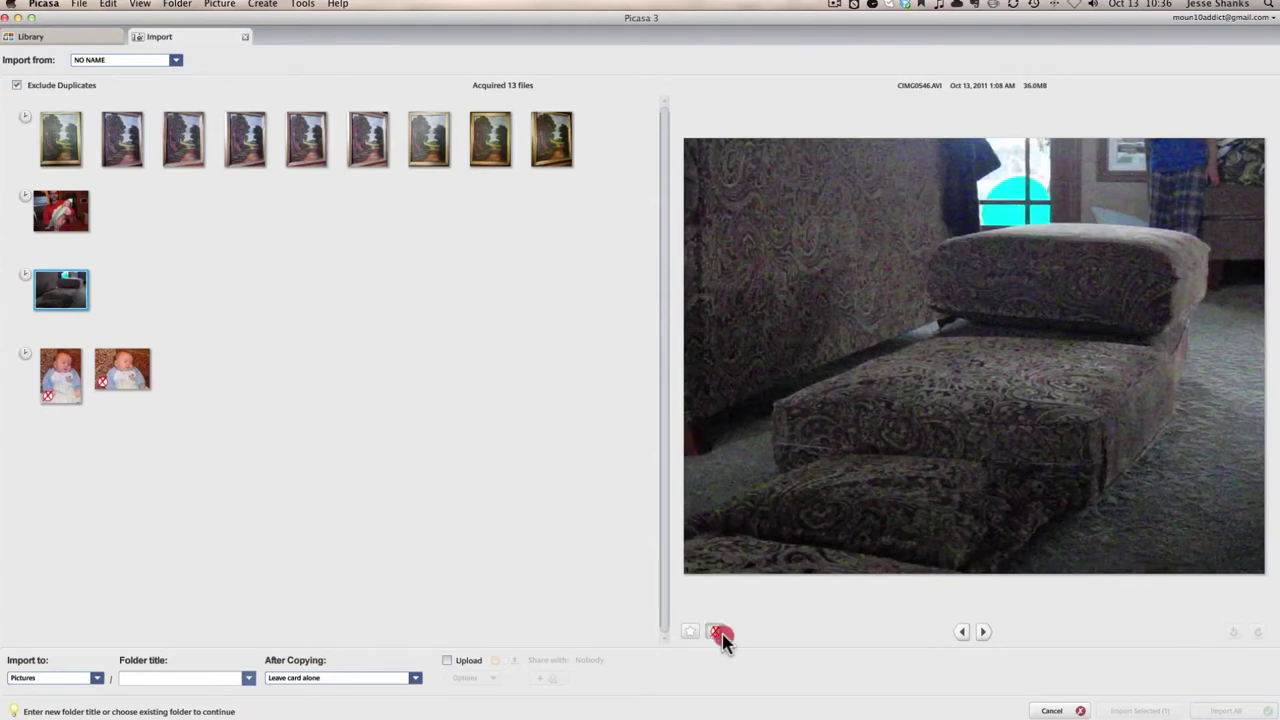
pyautogui.click(80, 214)
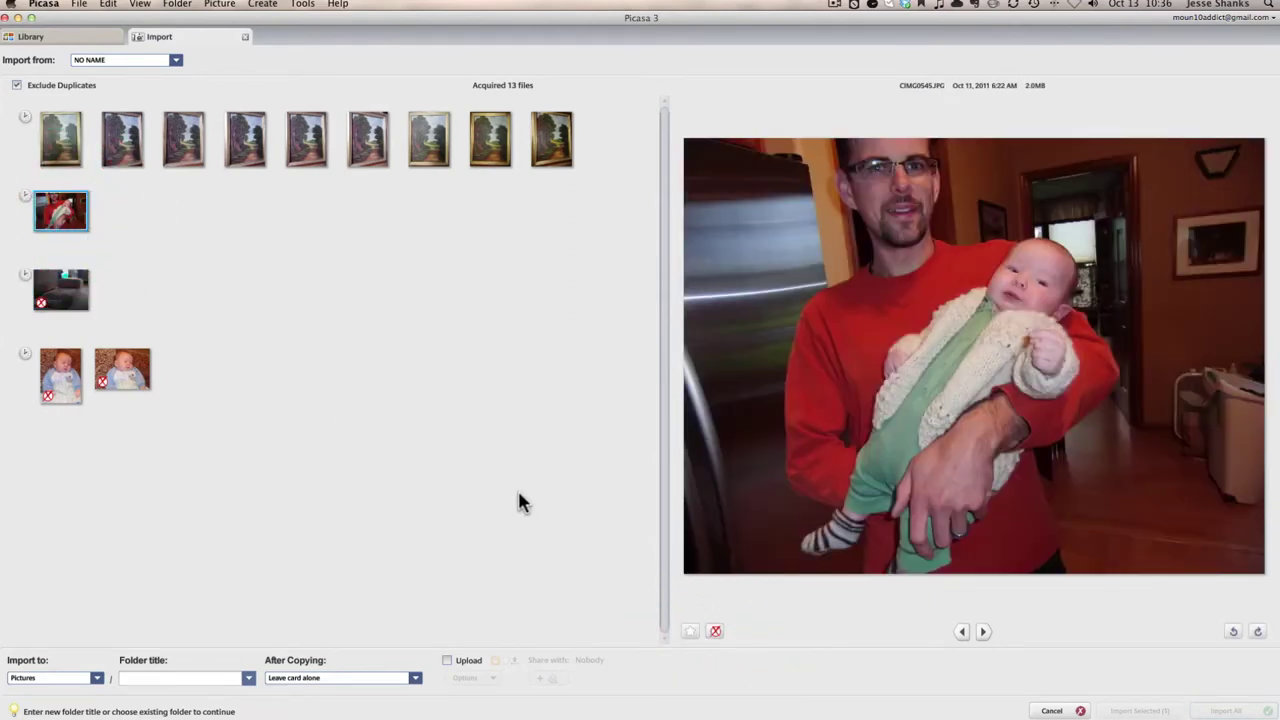
pyautogui.click(717, 633)
# Compare the first painting shots and exclude the first and second ones
pyautogui.click(50, 145)
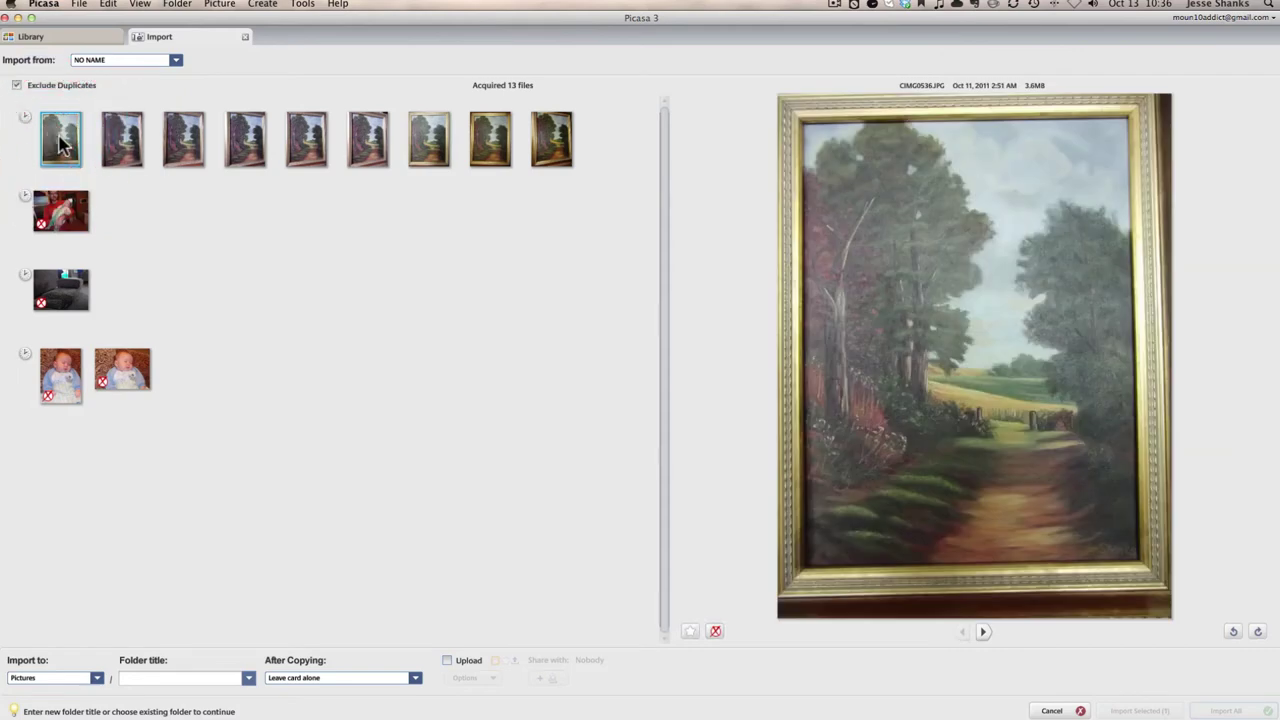
pyautogui.click(118, 145)
pyautogui.click(187, 147)
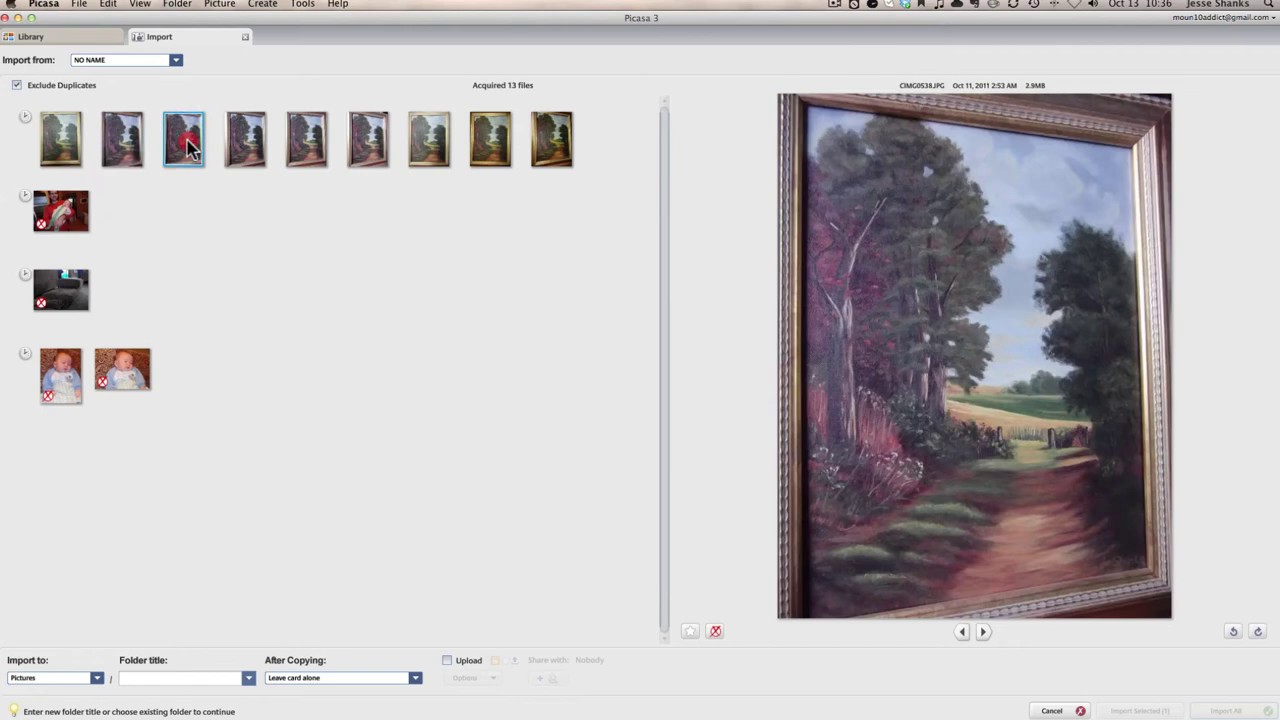
pyautogui.click(252, 148)
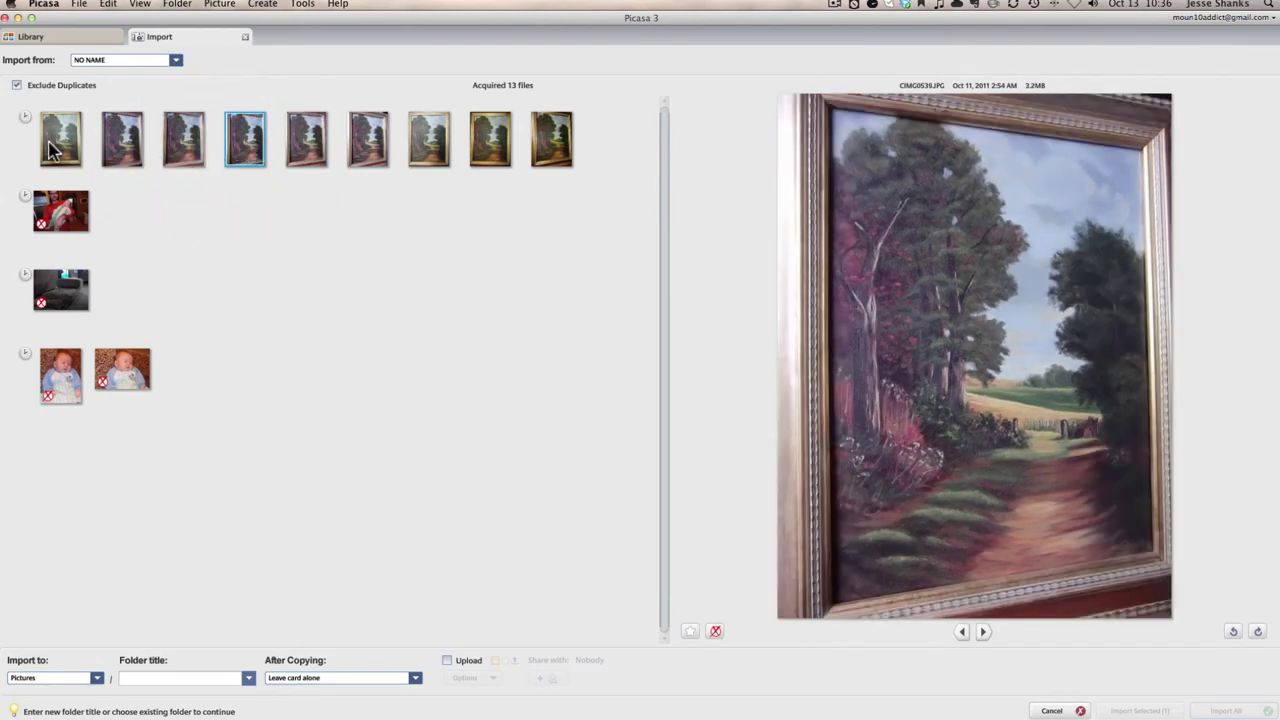
pyautogui.click(52, 148)
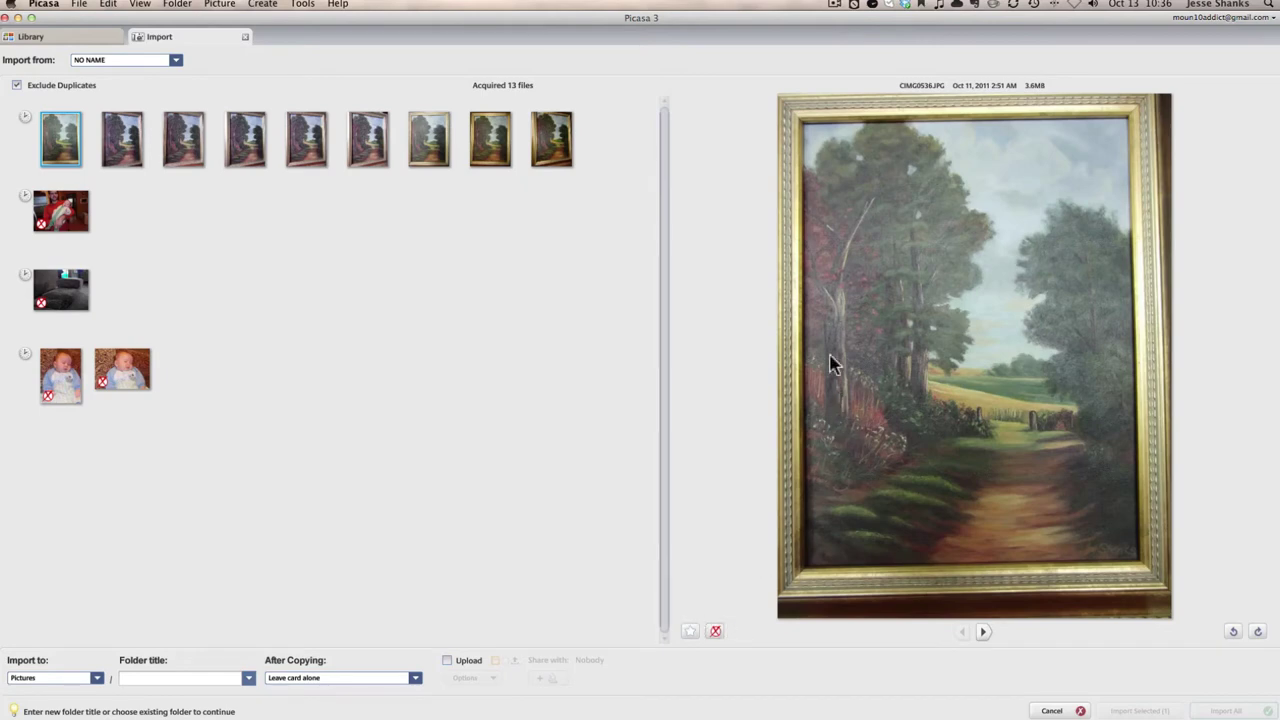
pyautogui.click(716, 634)
pyautogui.click(137, 147)
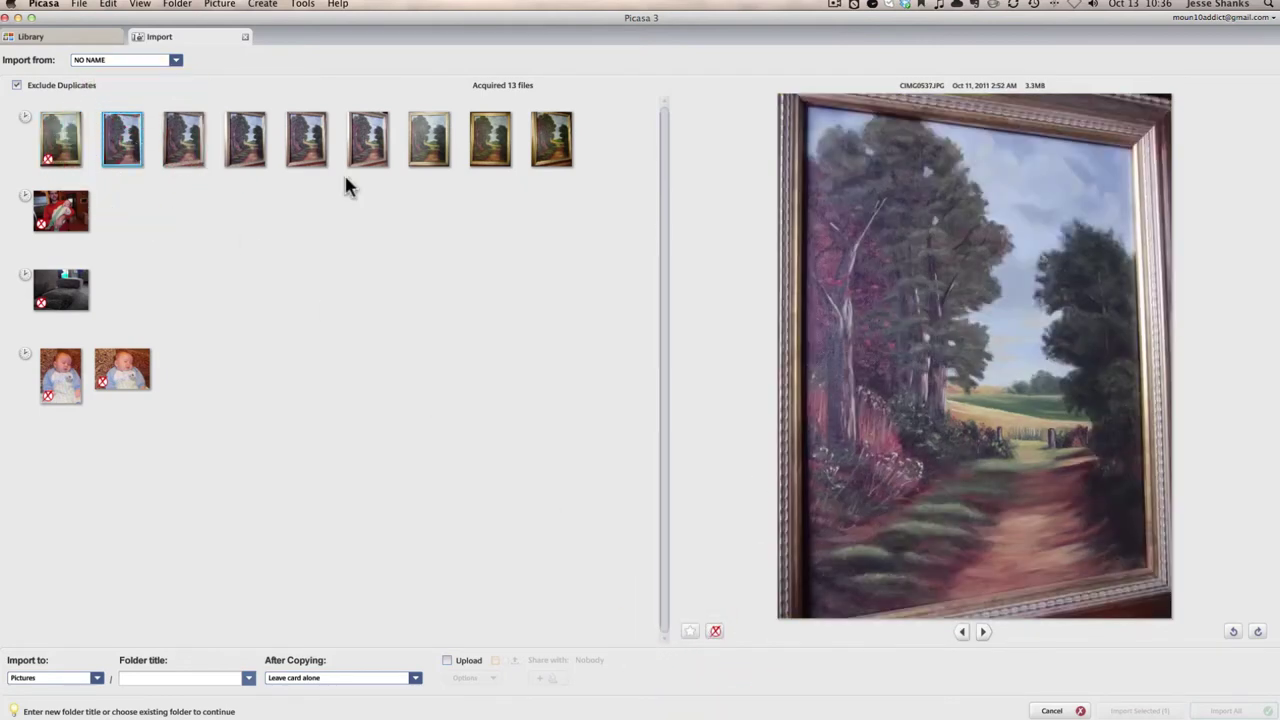
pyautogui.click(716, 634)
# Preview the remaining painting shots and exclude the seventh and ninth
pyautogui.click(182, 139)
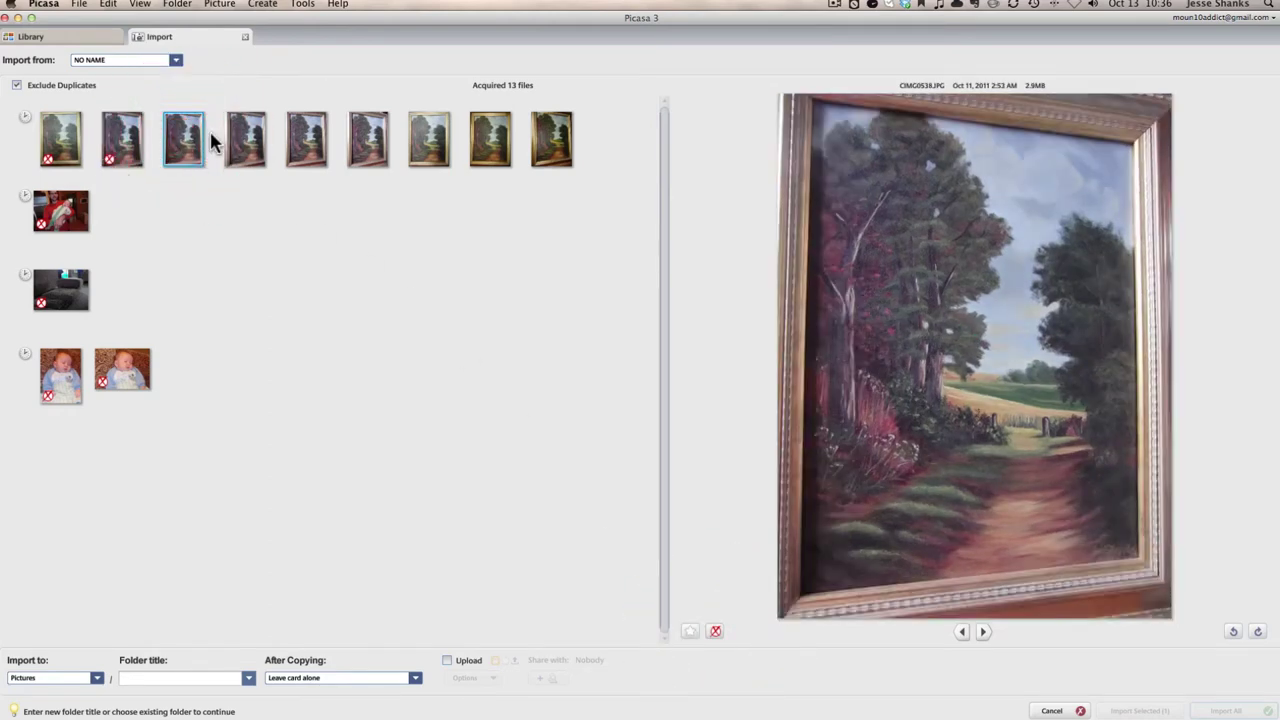
pyautogui.click(246, 138)
pyautogui.click(310, 145)
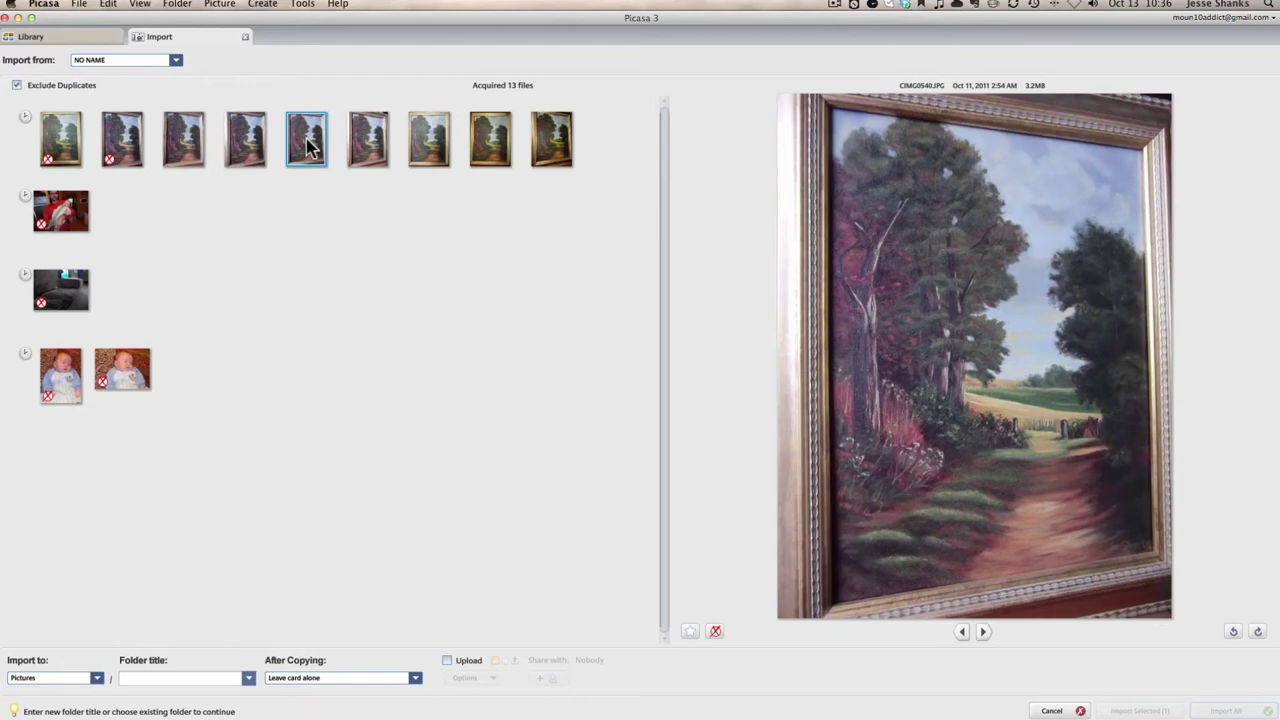
pyautogui.click(373, 142)
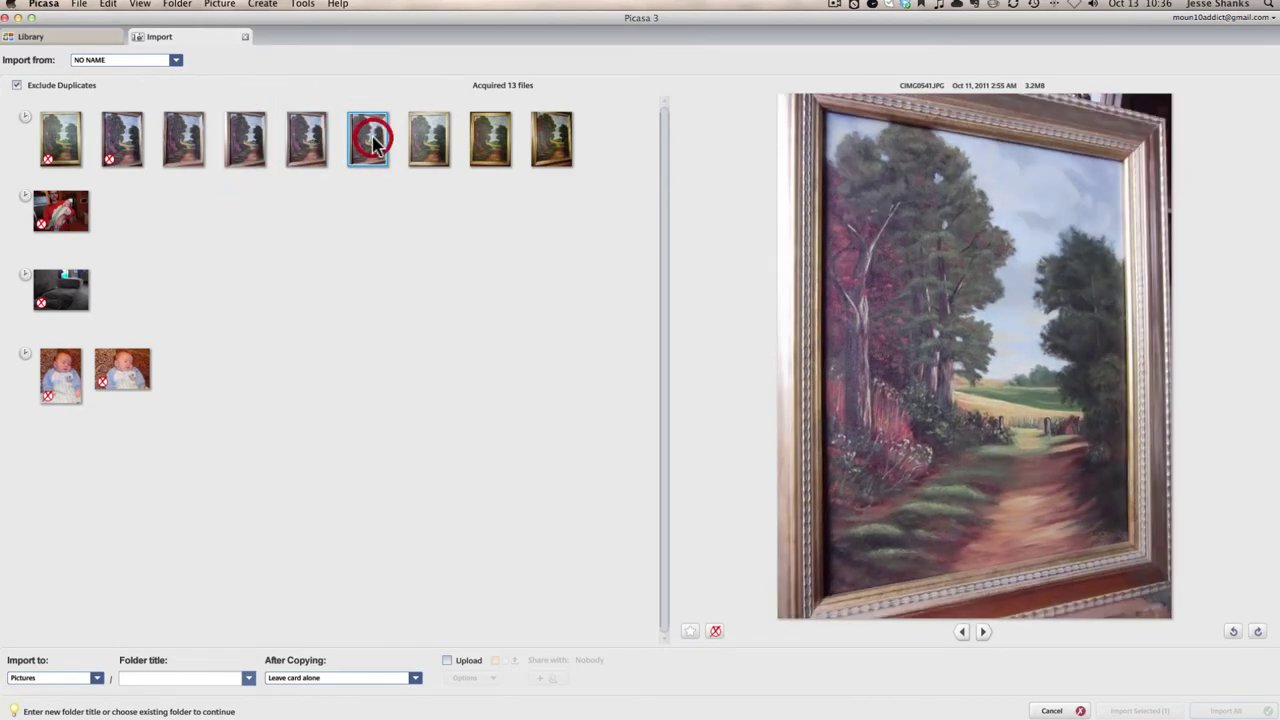
pyautogui.click(426, 143)
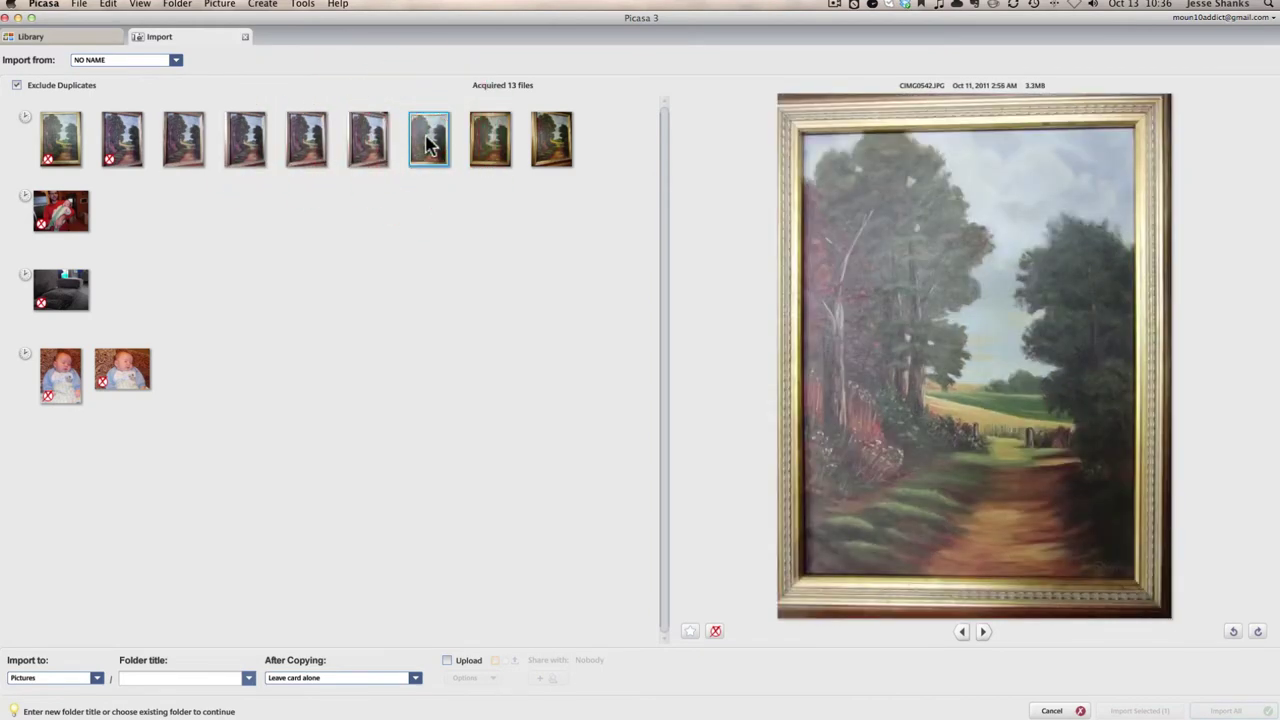
pyautogui.click(715, 634)
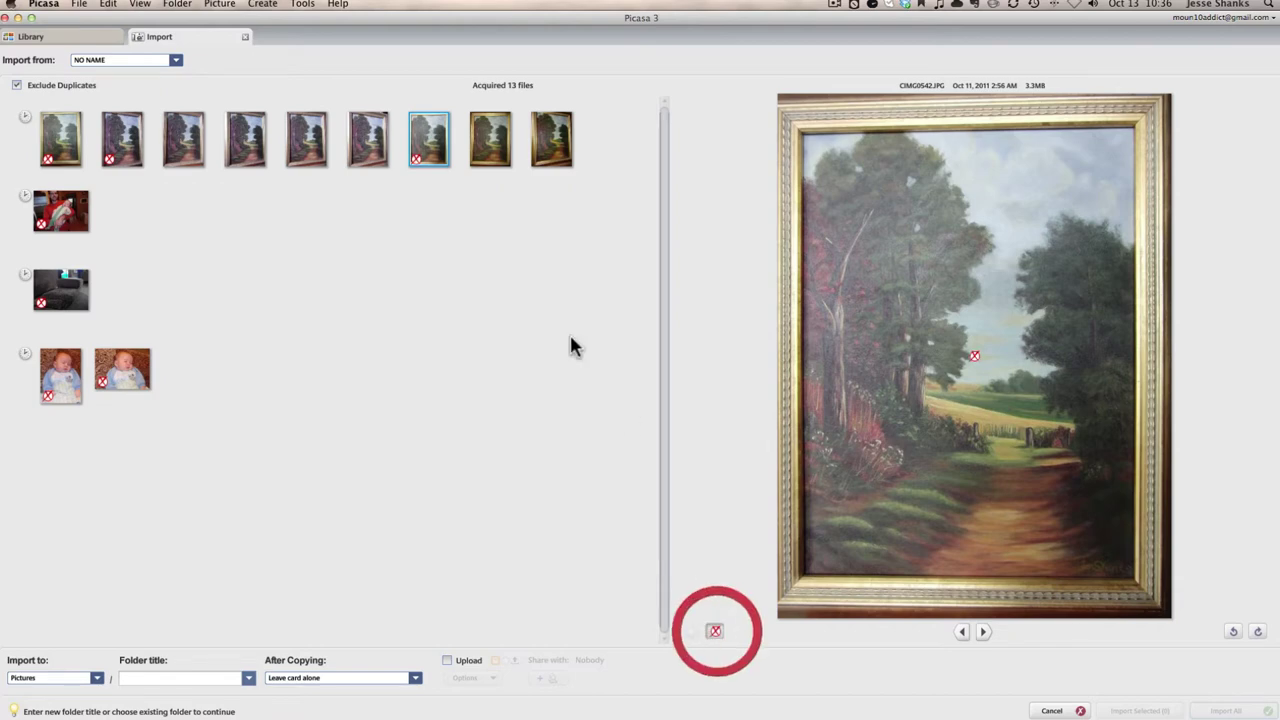
pyautogui.click(490, 152)
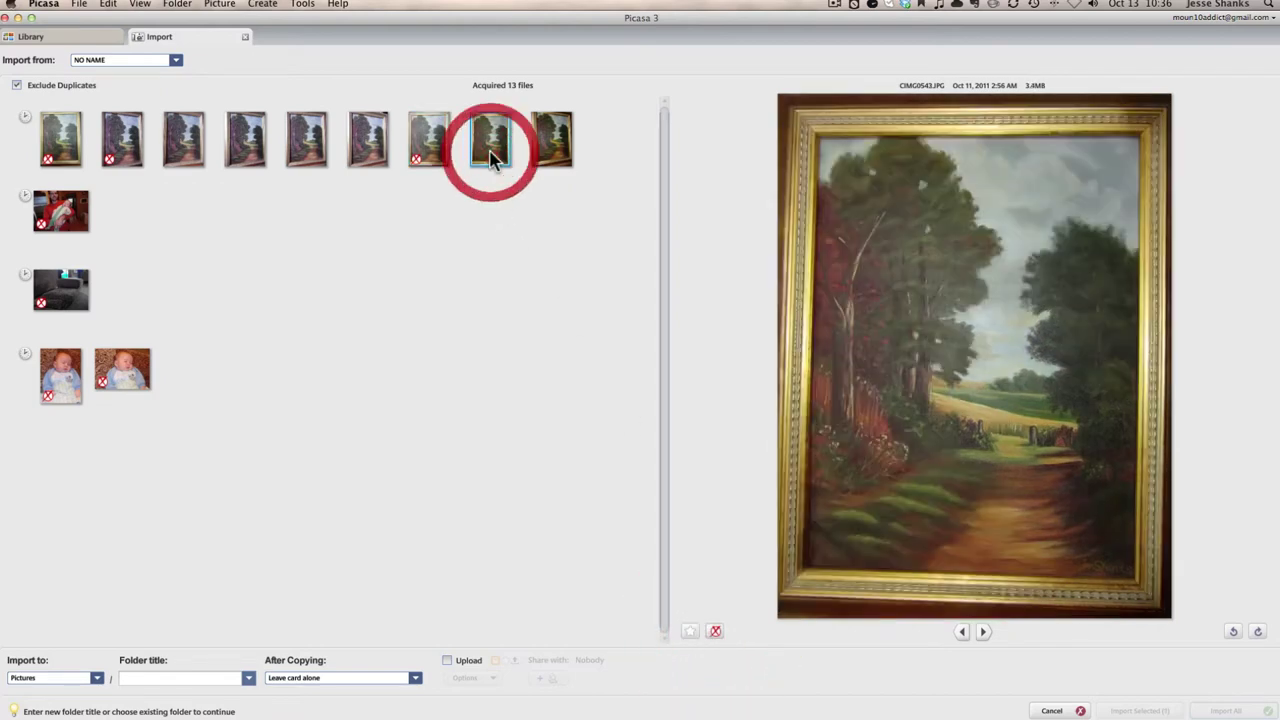
pyautogui.click(548, 143)
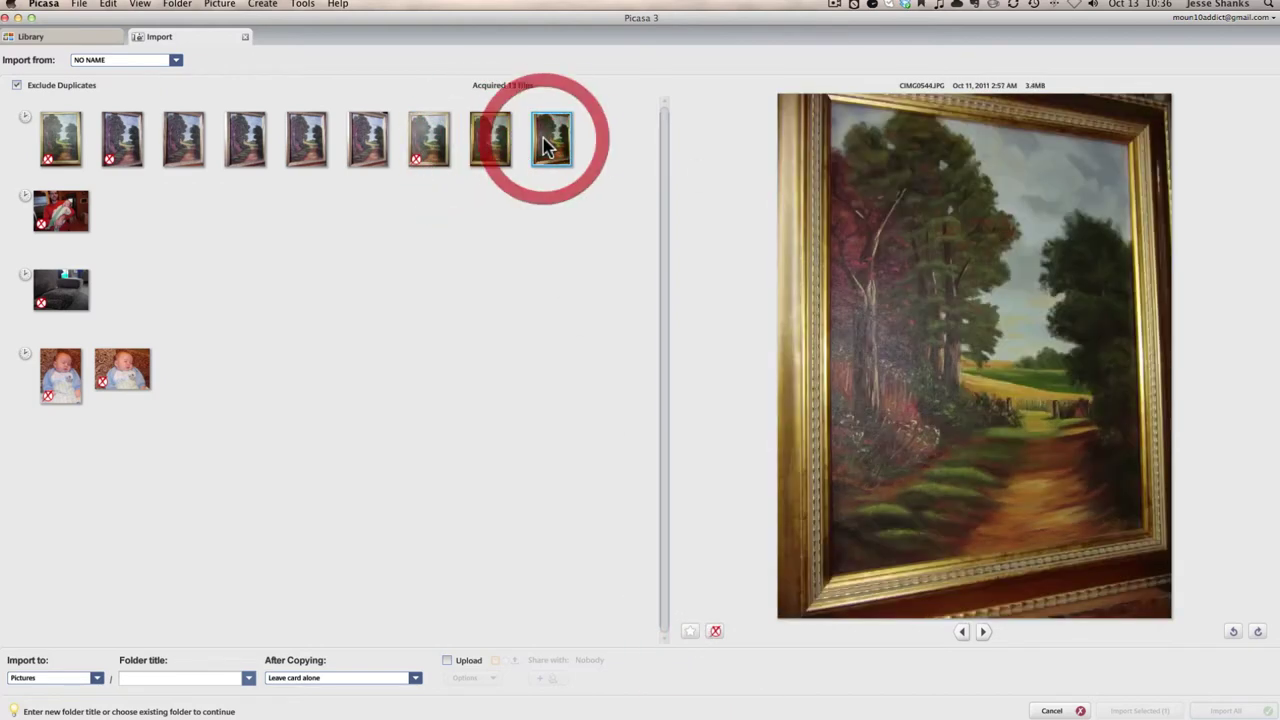
pyautogui.click(715, 631)
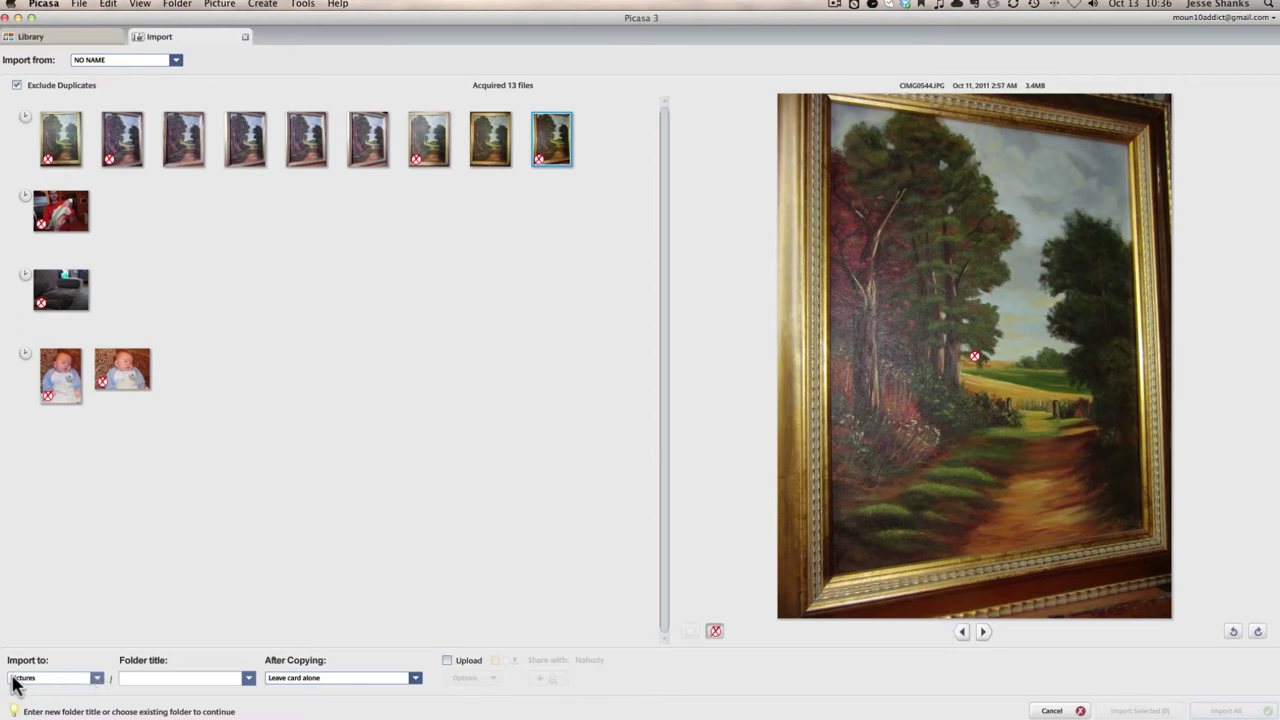
# Change the import destination from Pictures to the Artwork folder inside Pictures
pyautogui.click(97, 679)
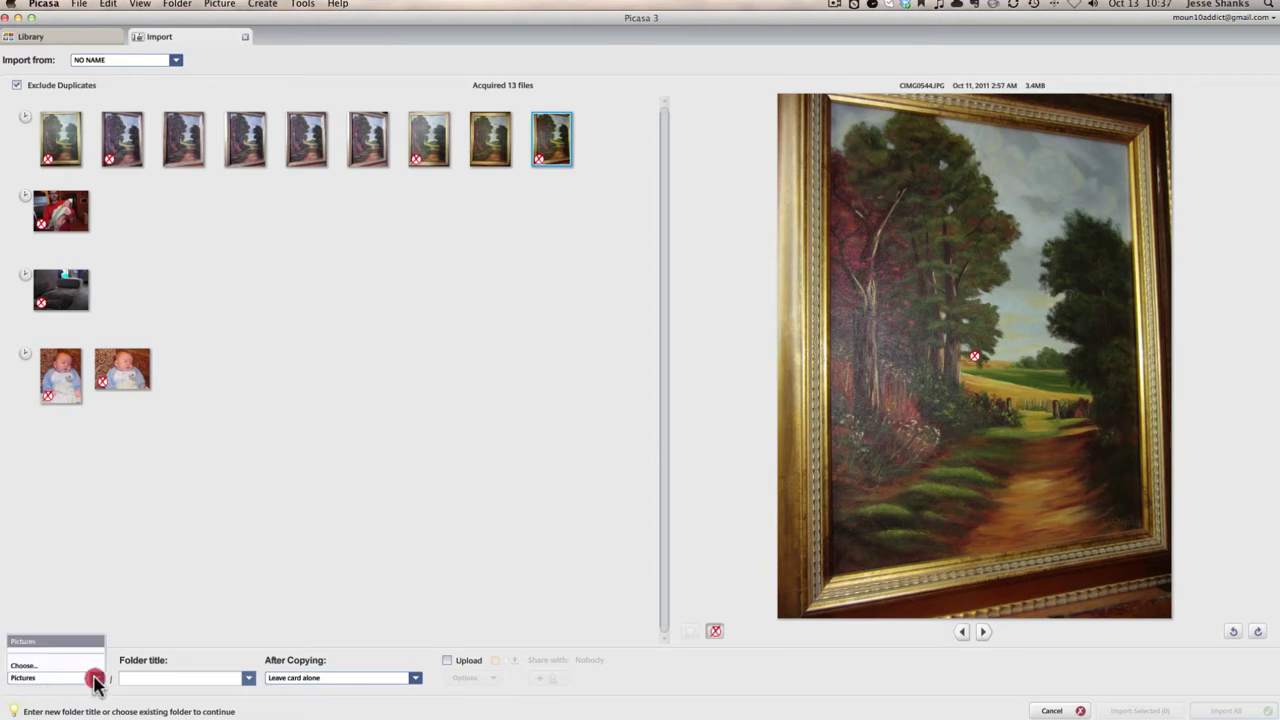
pyautogui.click(26, 668)
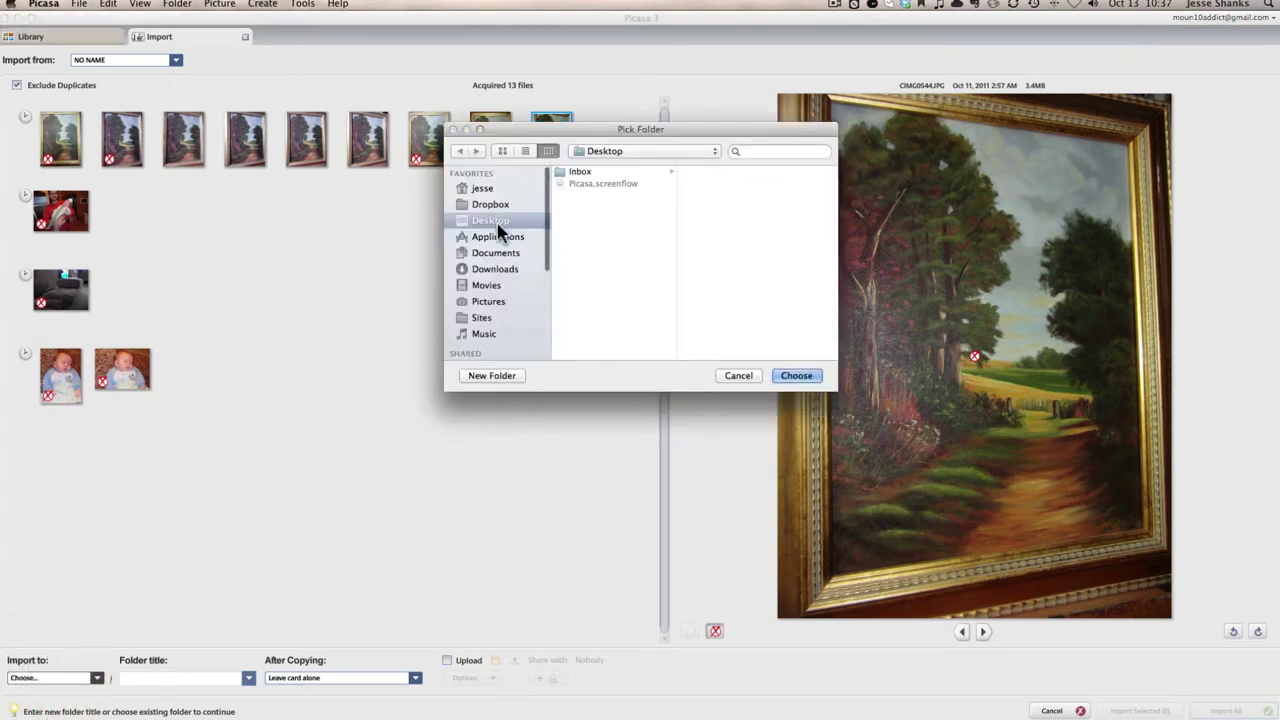
pyautogui.click(490, 302)
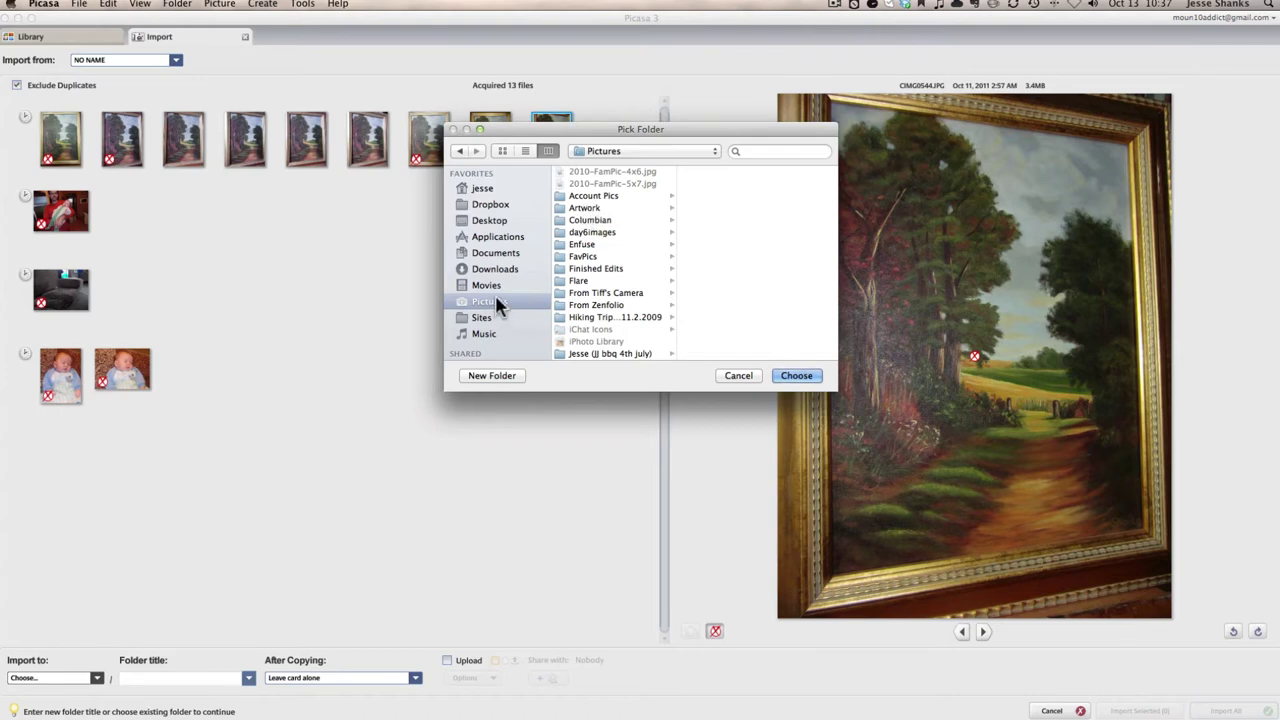
pyautogui.click(497, 380)
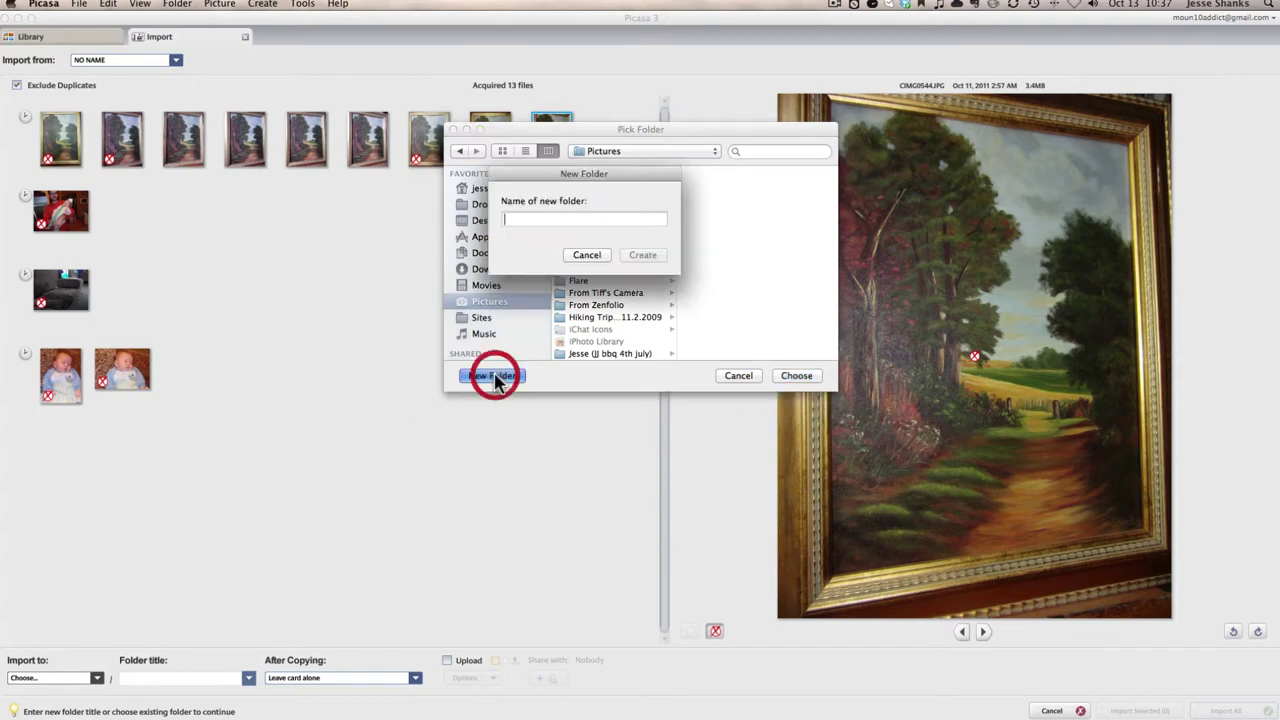
pyautogui.click(587, 256)
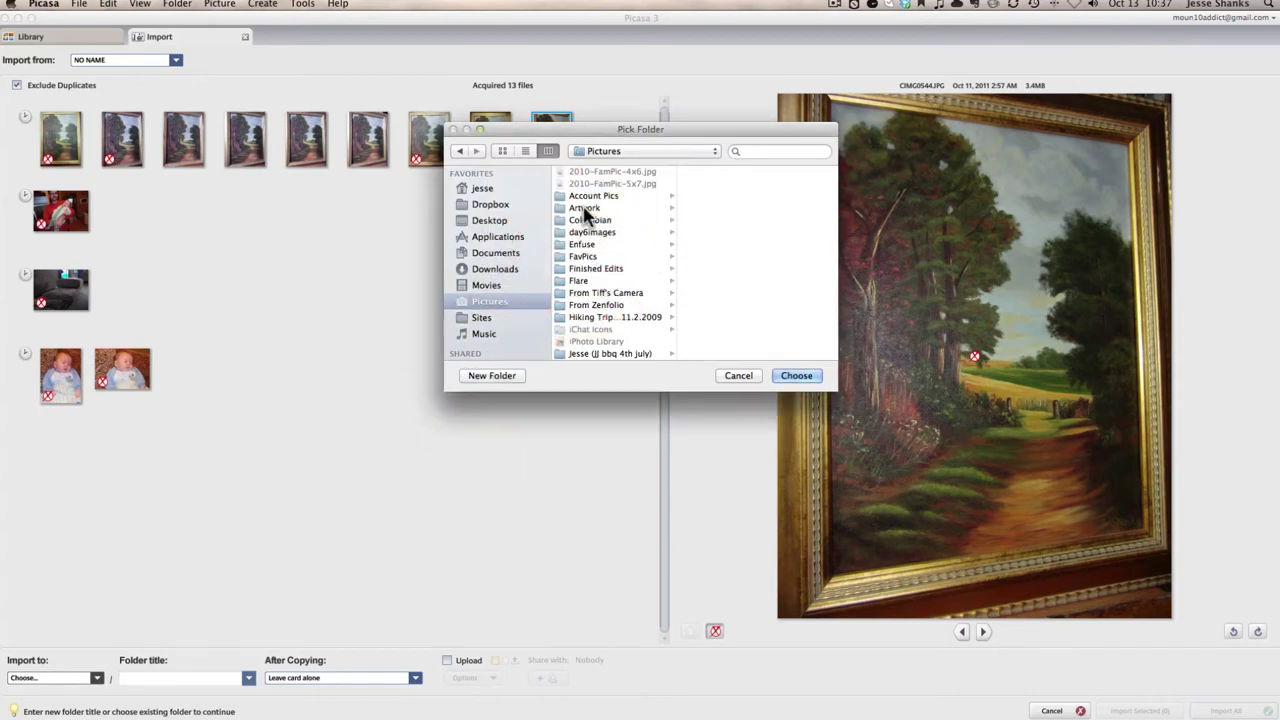
pyautogui.click(586, 210)
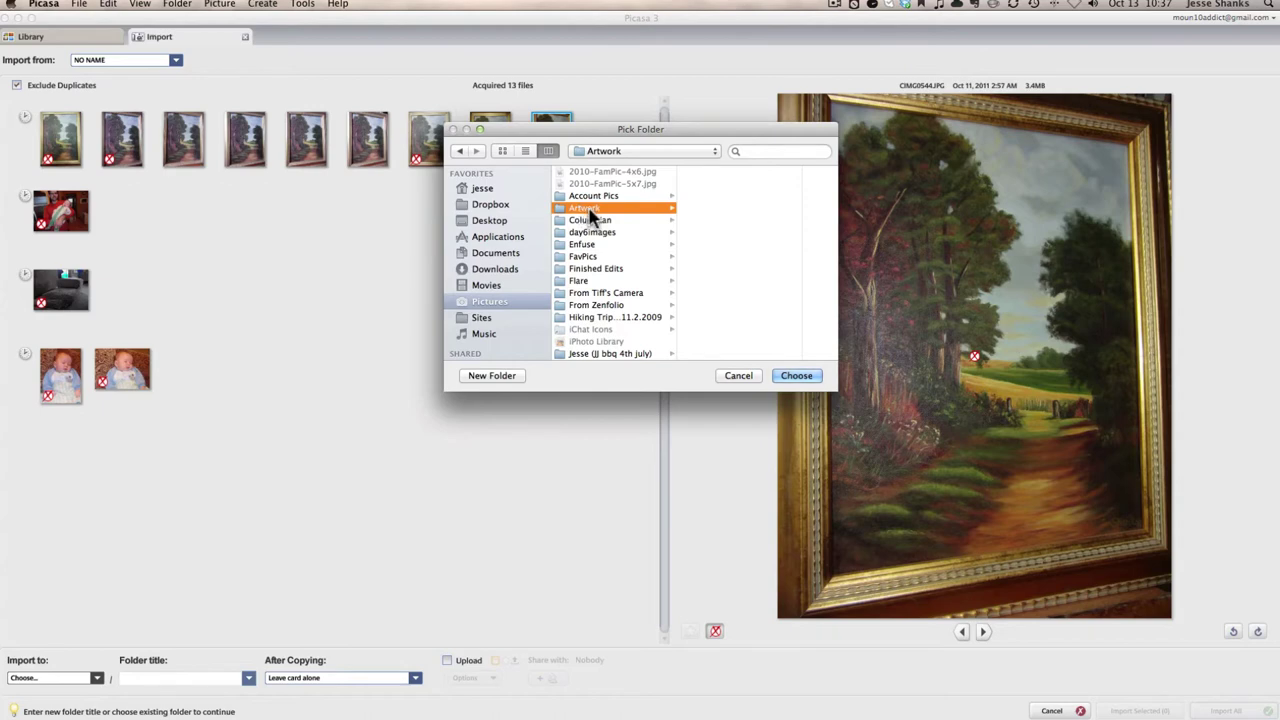
pyautogui.click(810, 375)
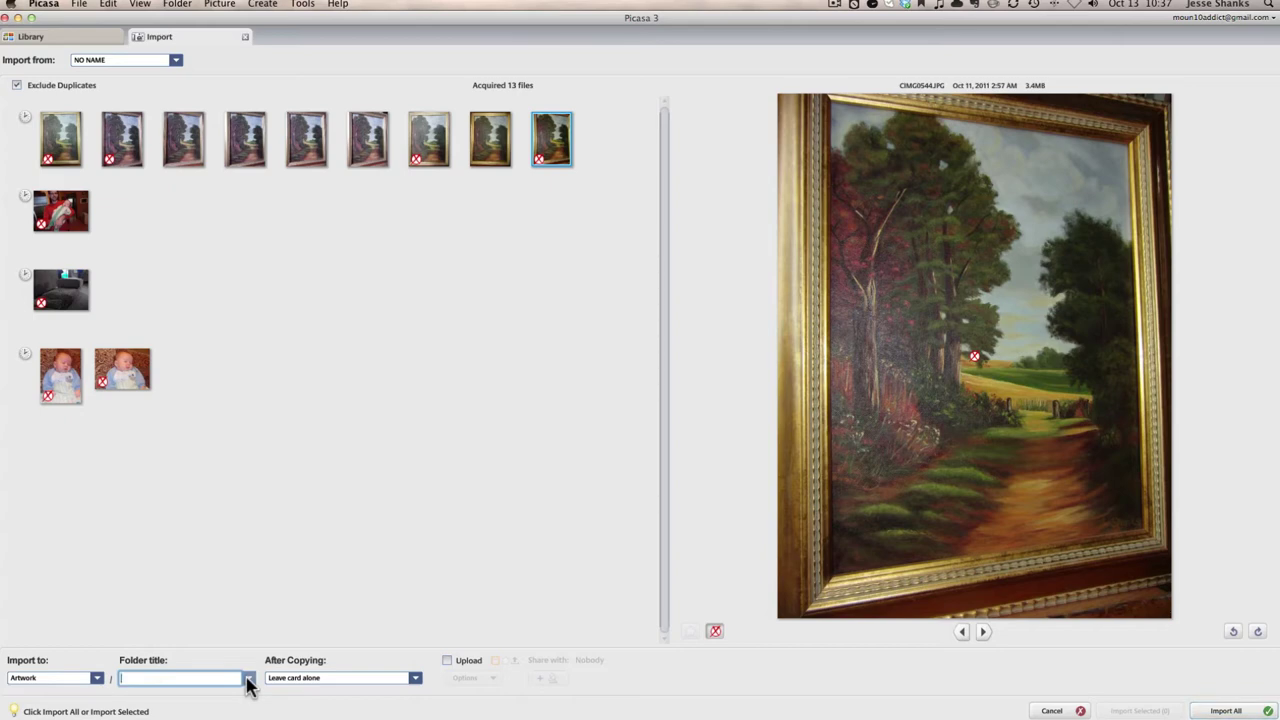
# Enter 'Path and Trees' as the import folder title and leave the naming options unchanged
pyautogui.write('Path and Trees')
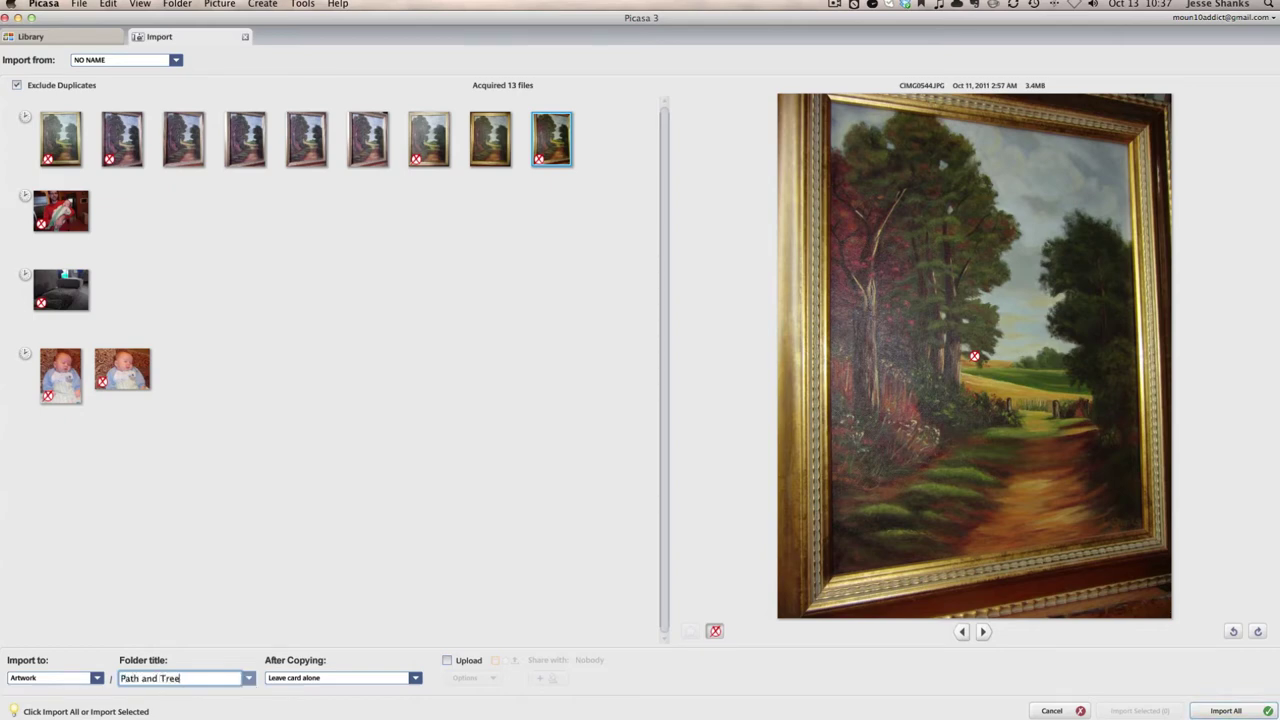
pyautogui.click(248, 678)
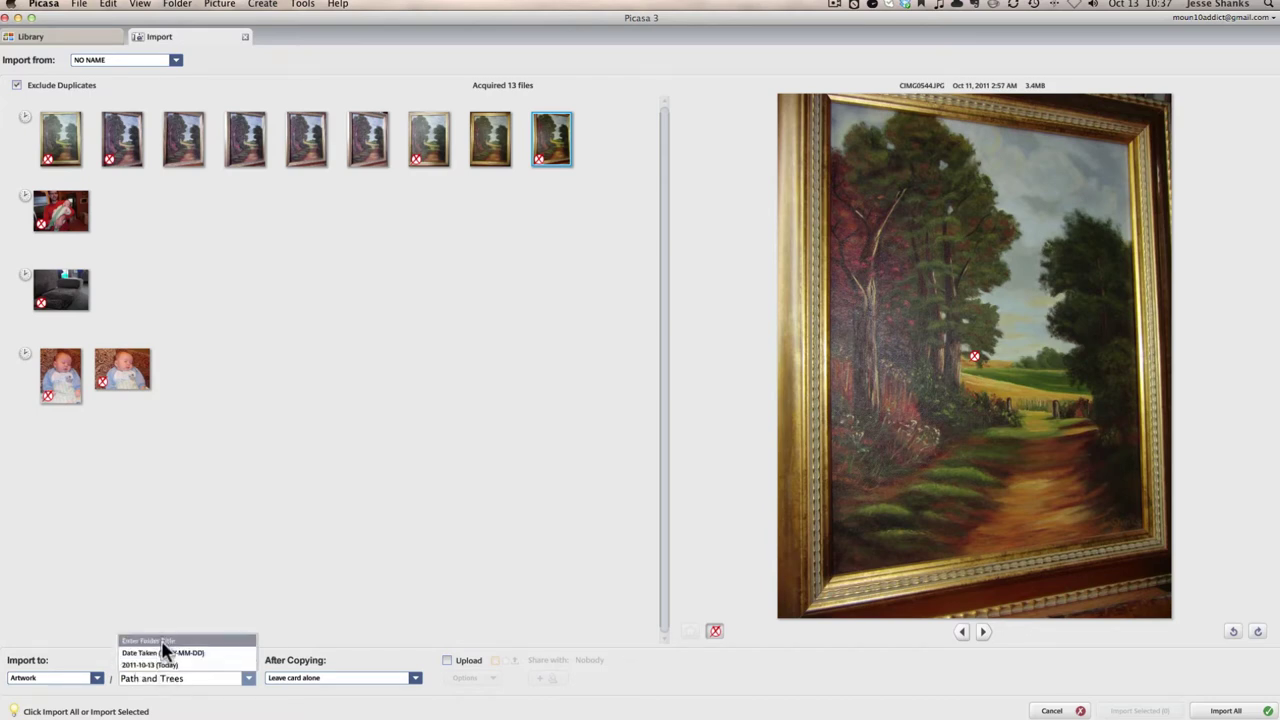
pyautogui.click(203, 680)
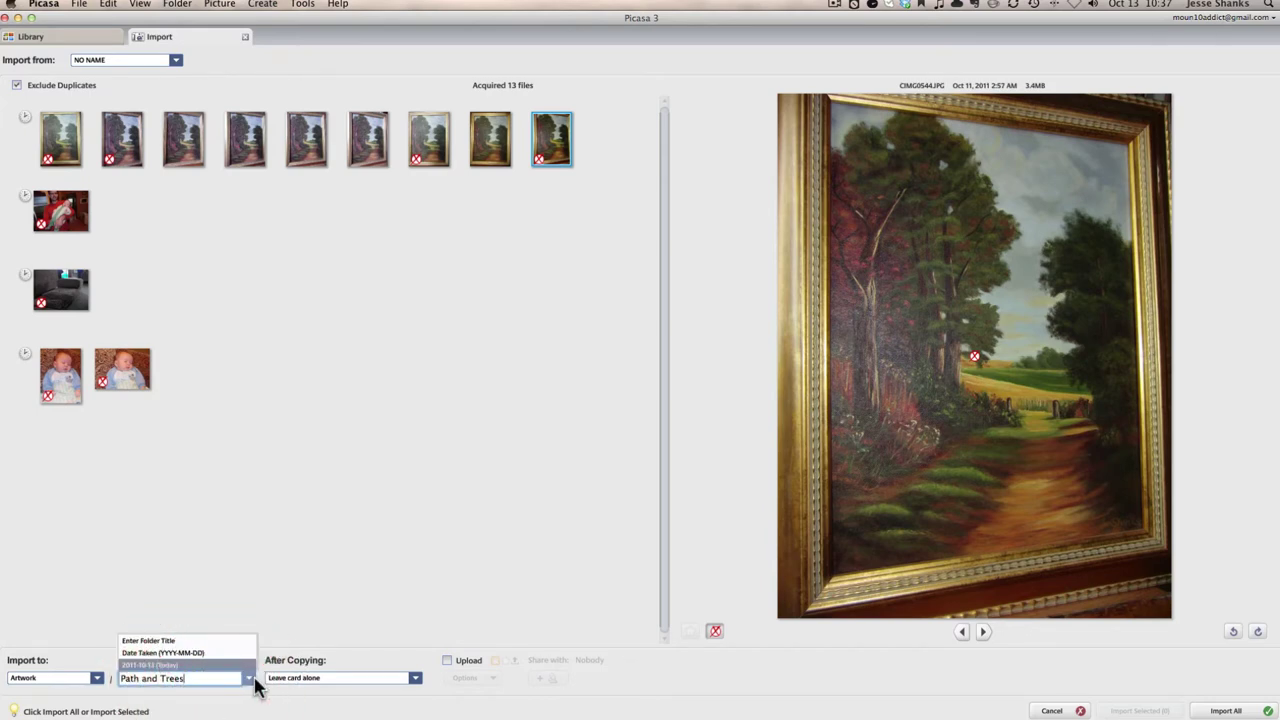
pyautogui.click(247, 680)
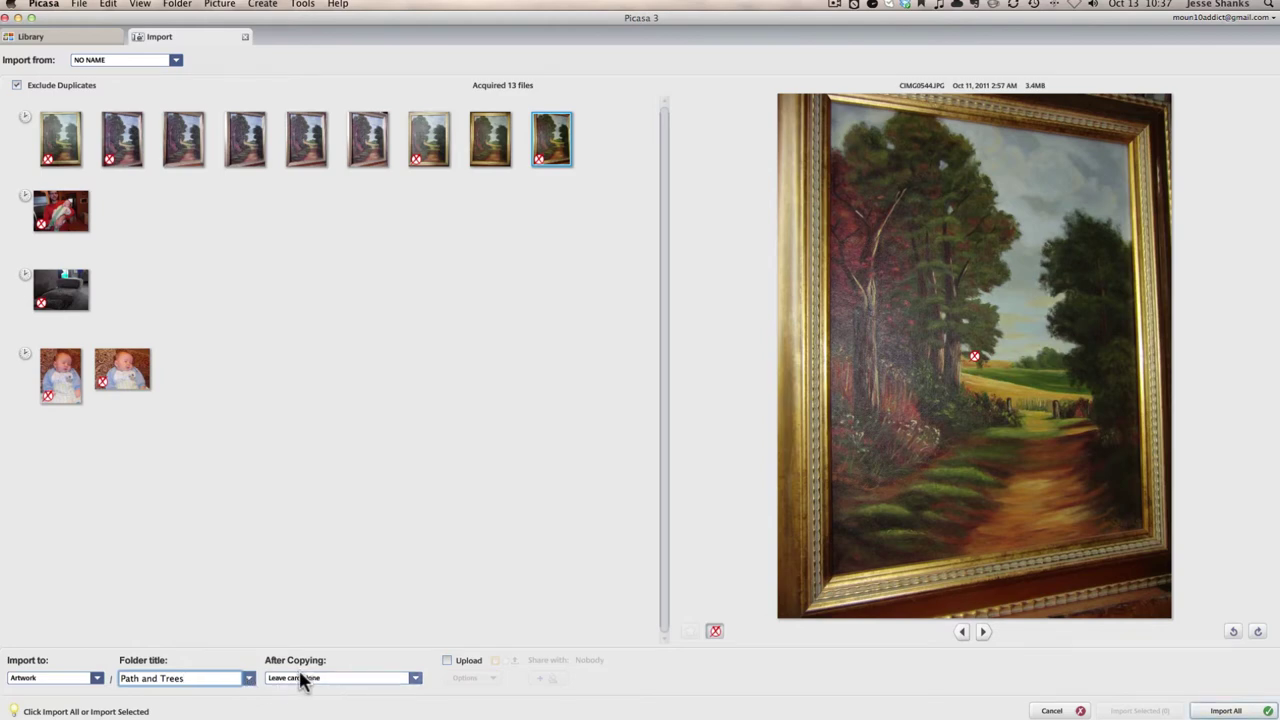
pyautogui.click(415, 679)
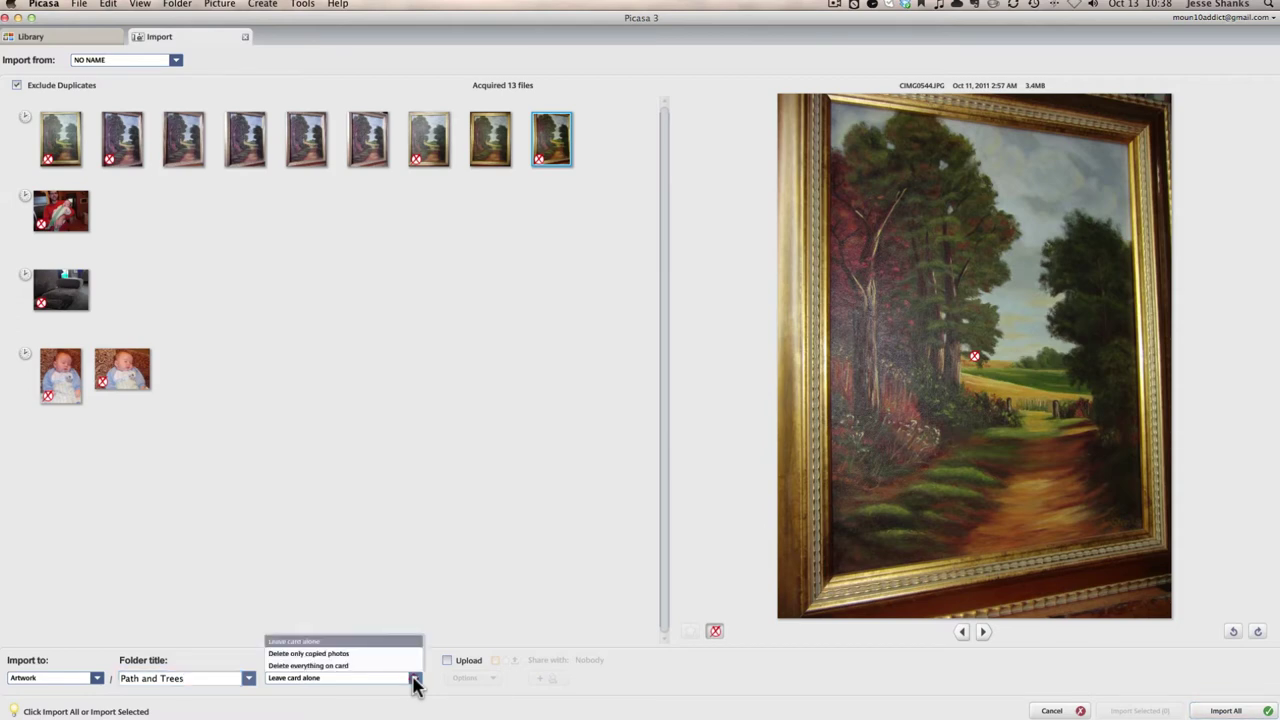
pyautogui.click(303, 643)
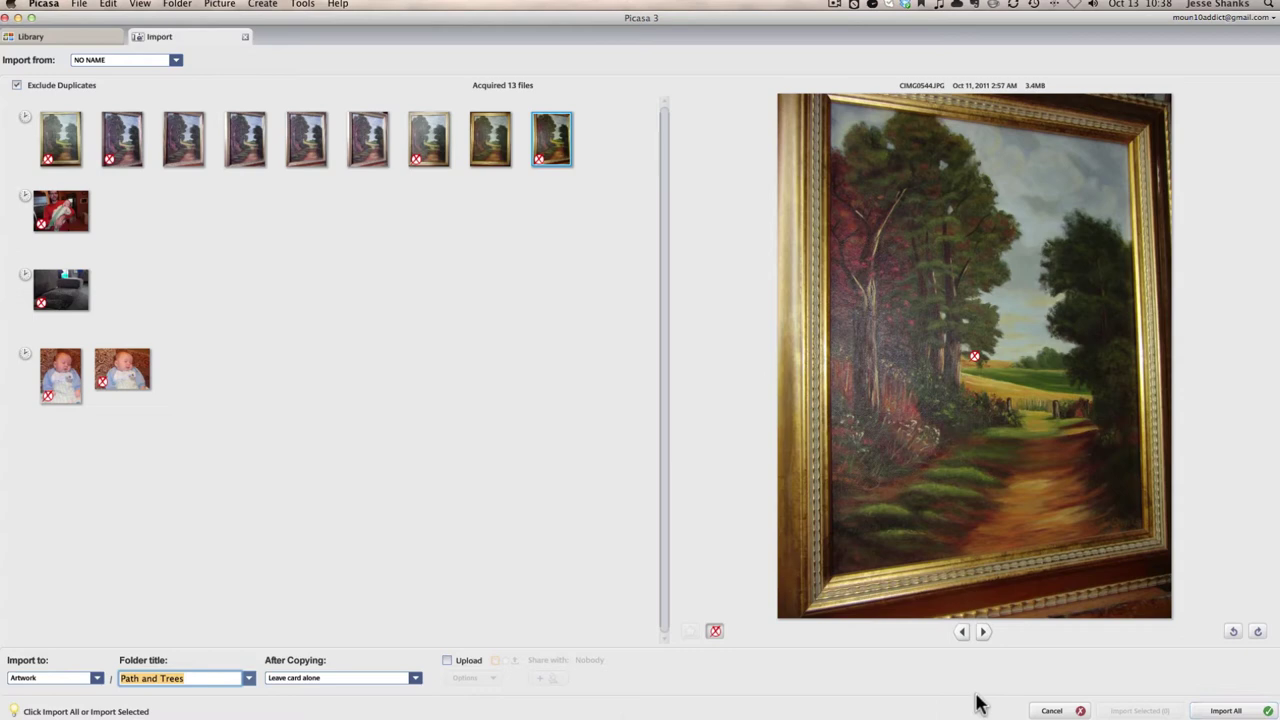
# Import all remaining photos and select the first painting in the new Path and Trees folder
pyautogui.click(1222, 711)
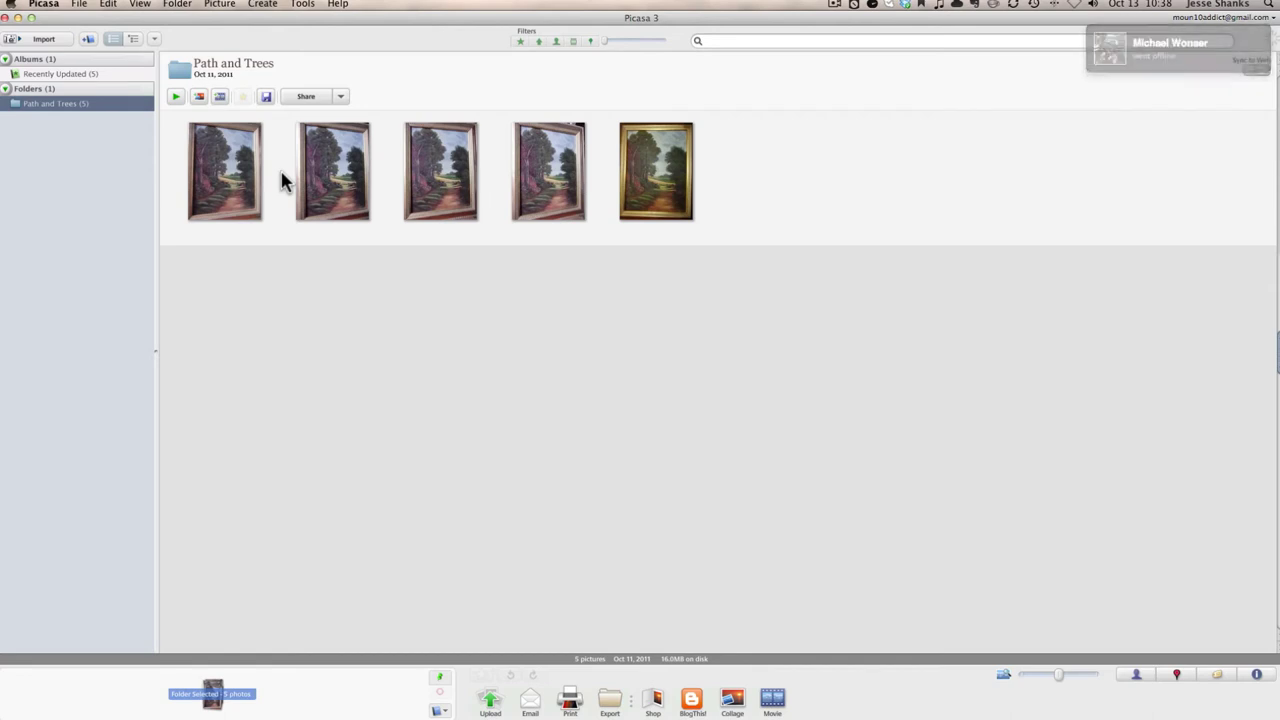
pyautogui.click(228, 177)
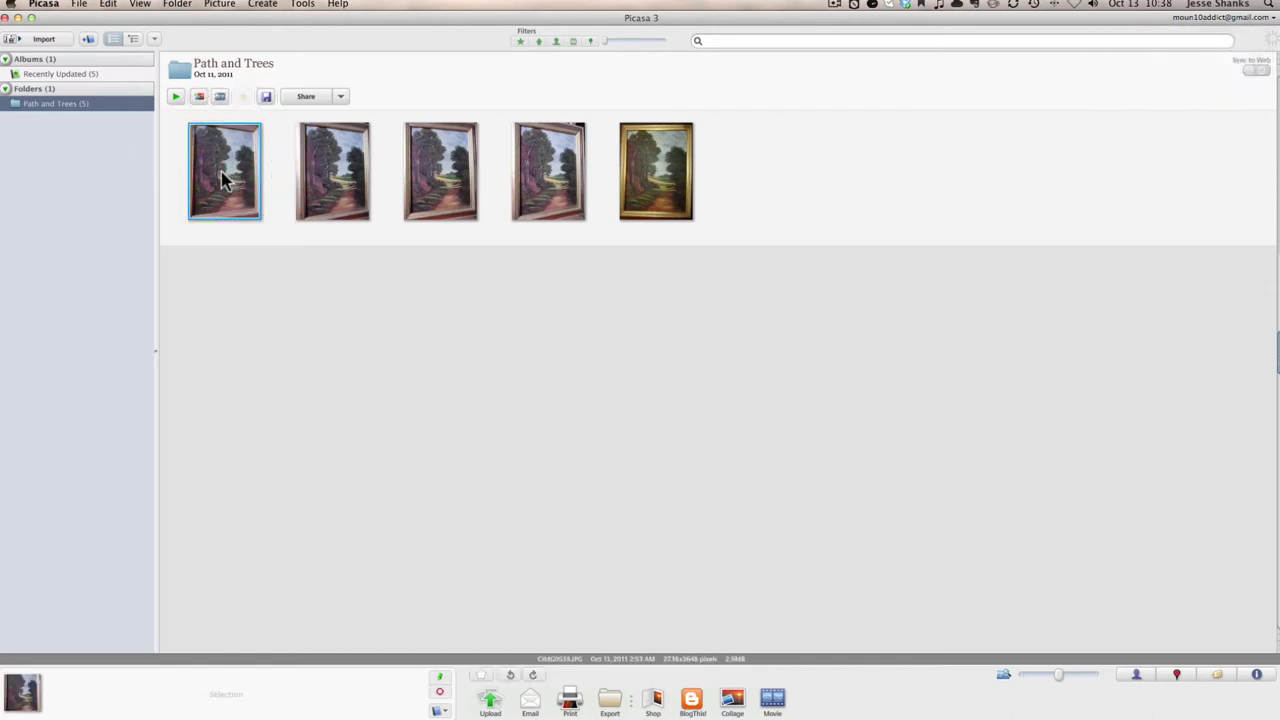
# Open the first painting photo in the editor and browse through the folder to photo 4 of 5
pyautogui.doubleClick(224, 177)
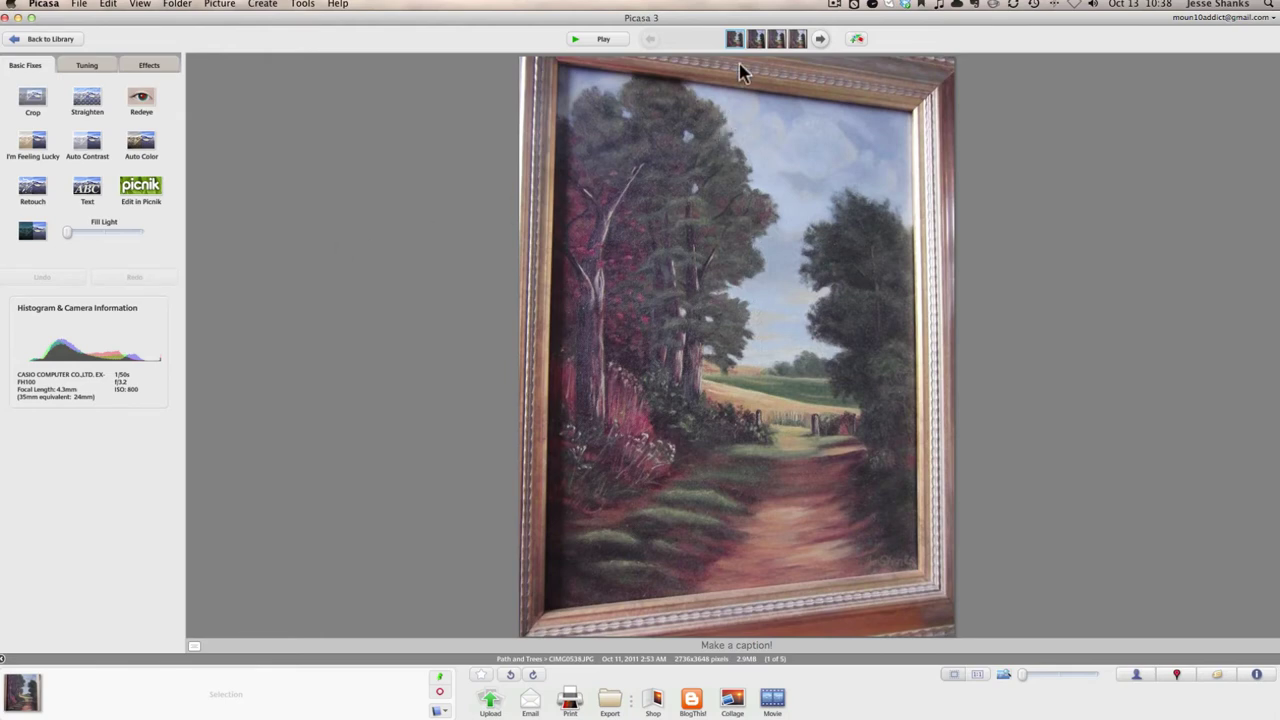
pyautogui.click(820, 40)
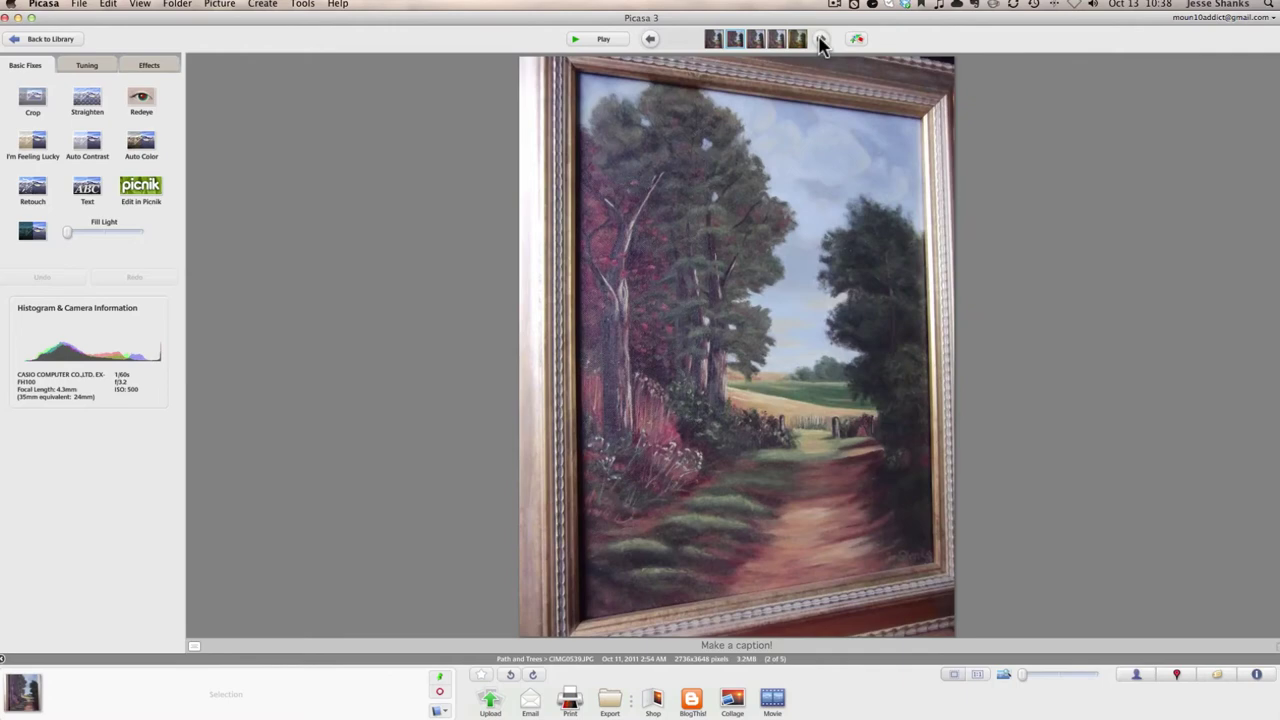
pyautogui.click(820, 40)
pyautogui.click(820, 40)
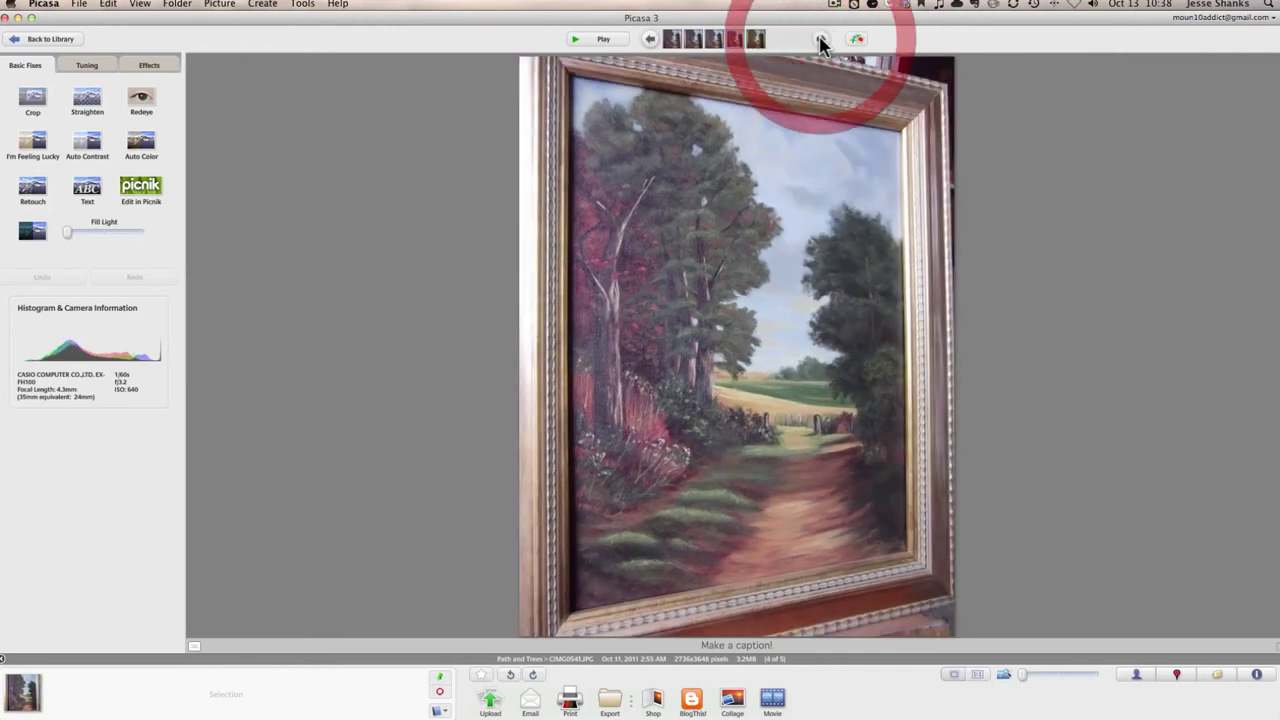
pyautogui.click(820, 40)
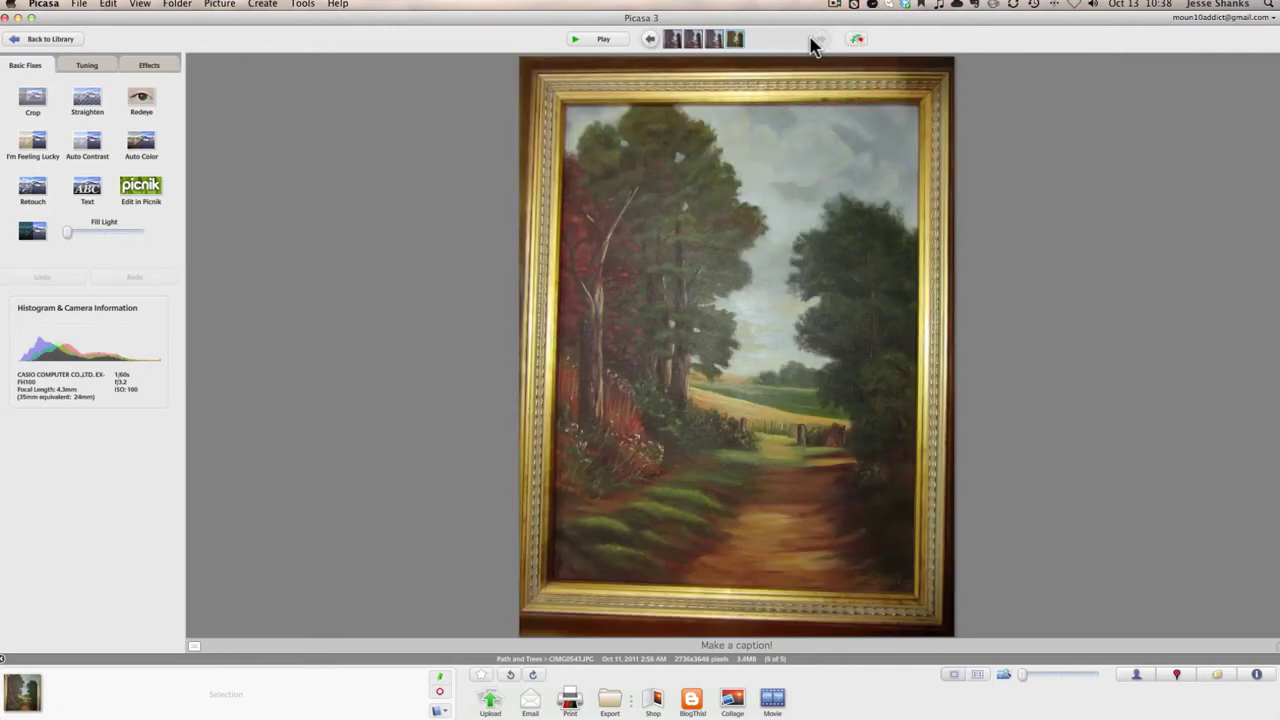
pyautogui.click(650, 40)
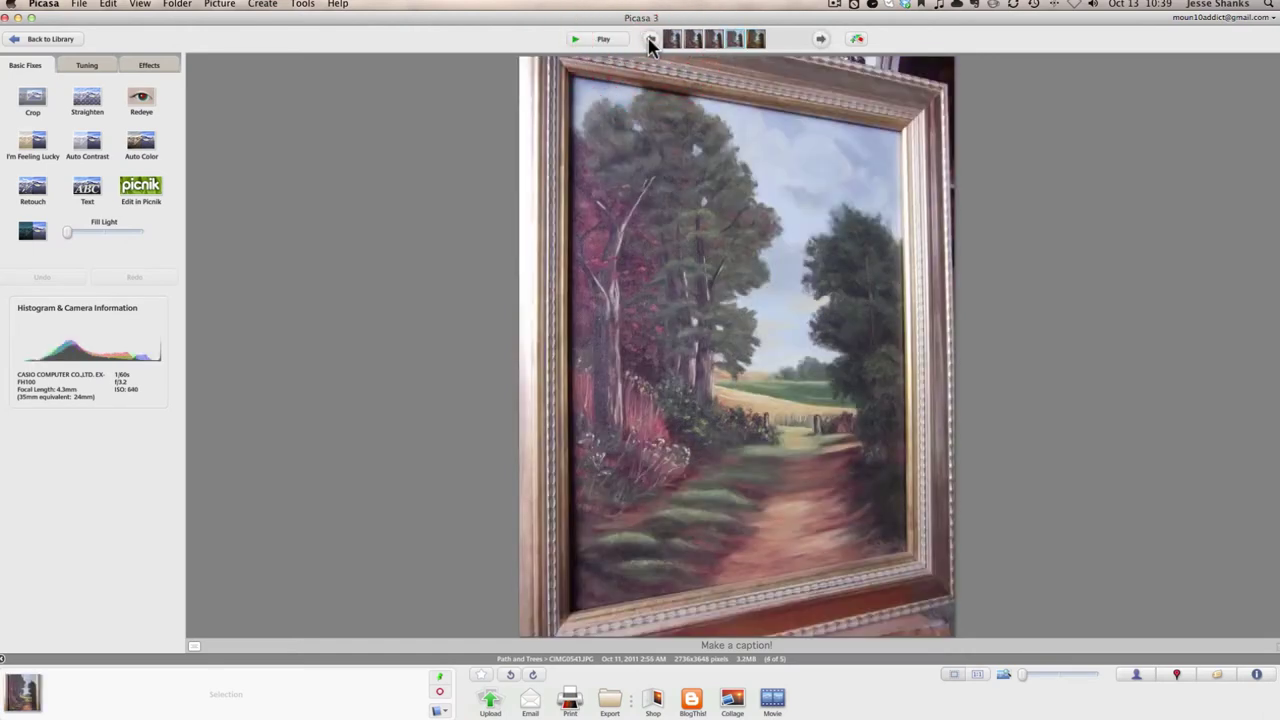
pyautogui.click(820, 40)
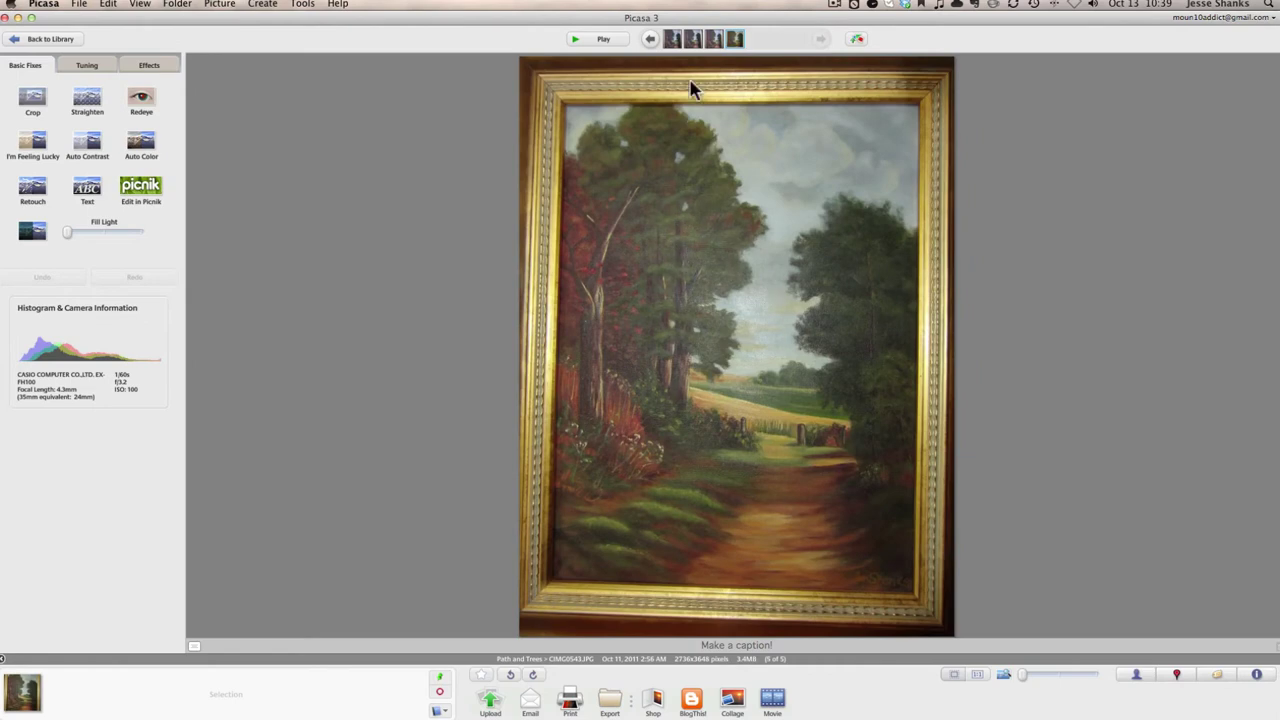
pyautogui.click(650, 40)
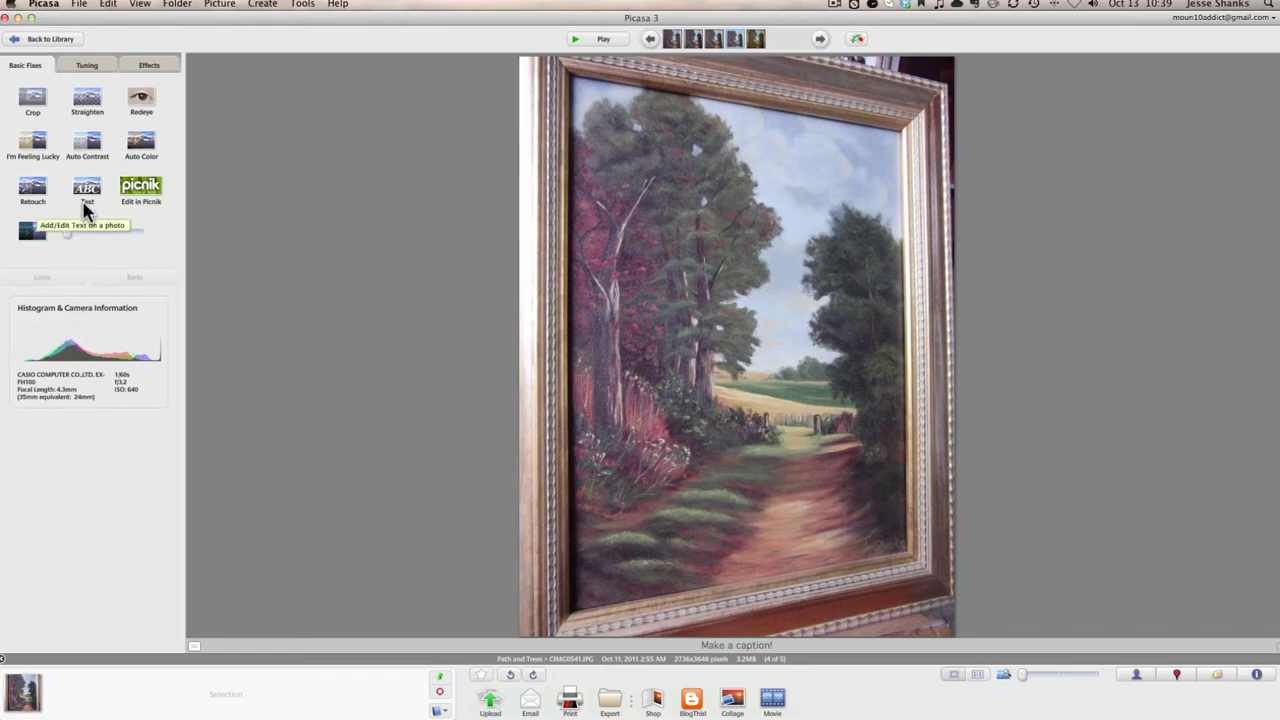
# Brighten photo 4 with more Fill Light and tweak its colour temperature in Tuning
pyautogui.click(79, 66)
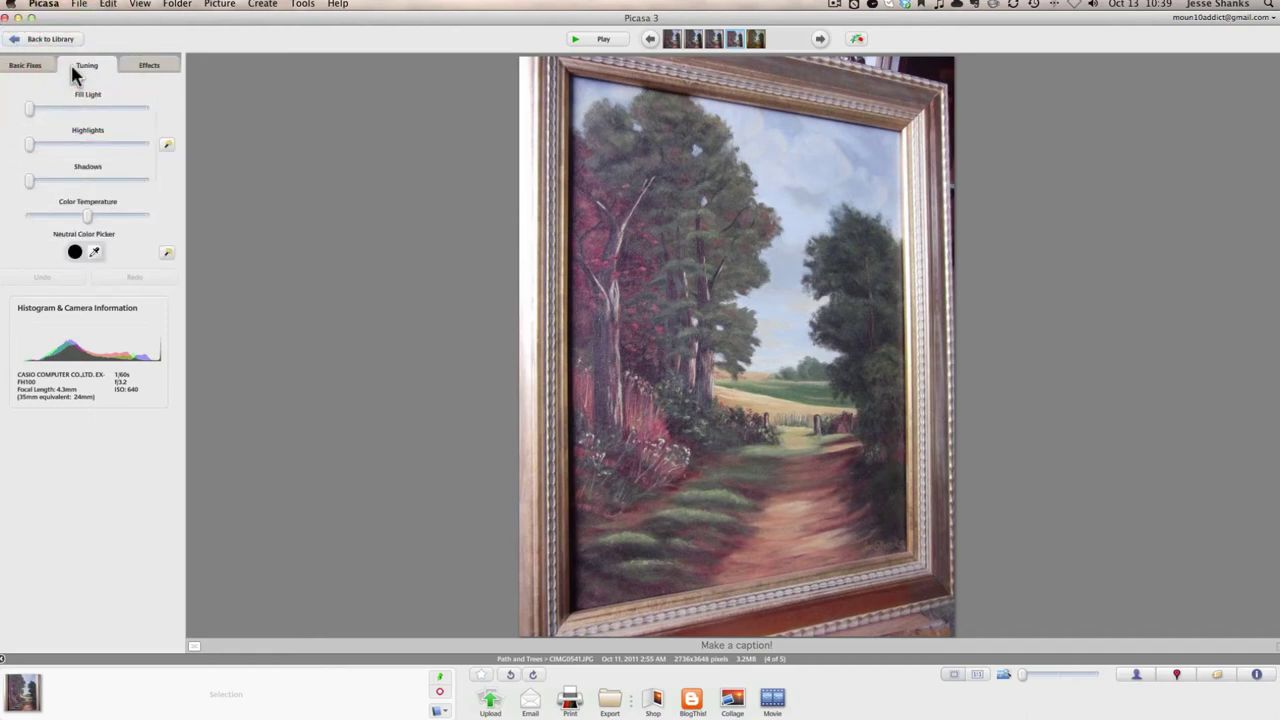
pyautogui.moveTo(29, 112); pyautogui.dragTo(31, 189)
pyautogui.moveTo(88, 220)
pyautogui.mouseDown()
pyautogui.moveTo(137, 219)
pyautogui.moveTo(42, 219)
pyautogui.moveTo(87, 221)
pyautogui.mouseUp()
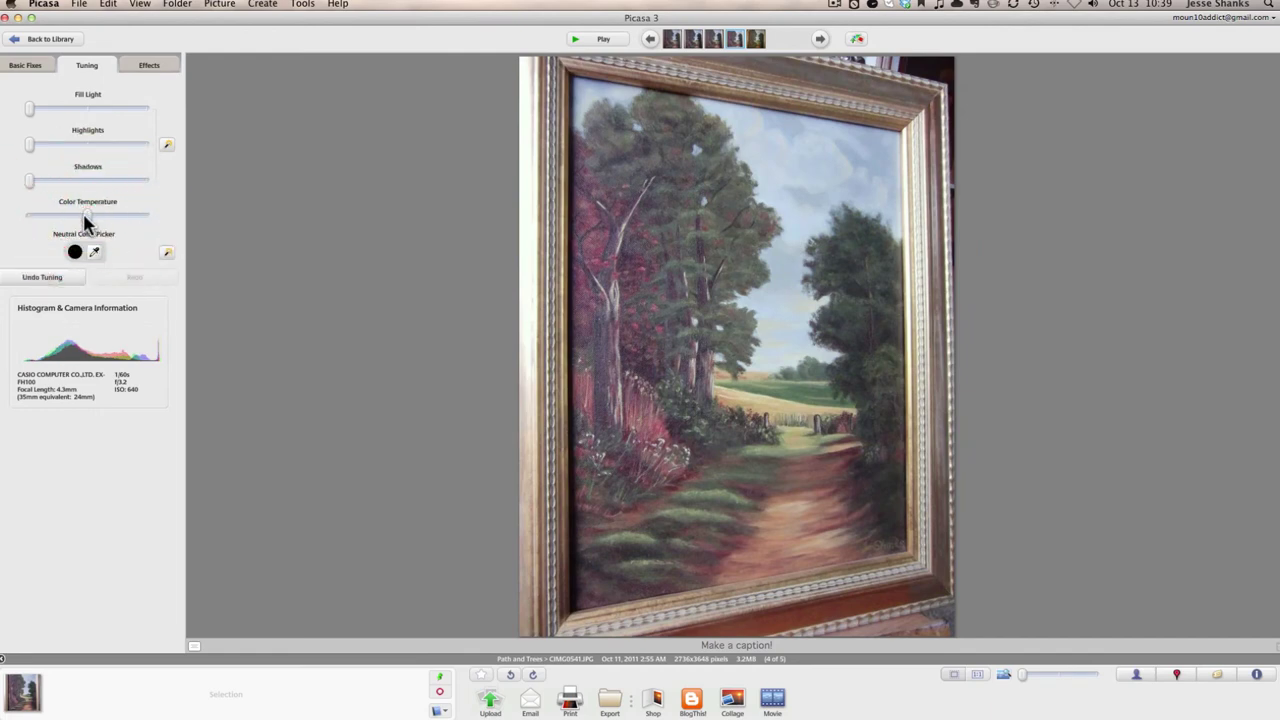
pyautogui.click(27, 66)
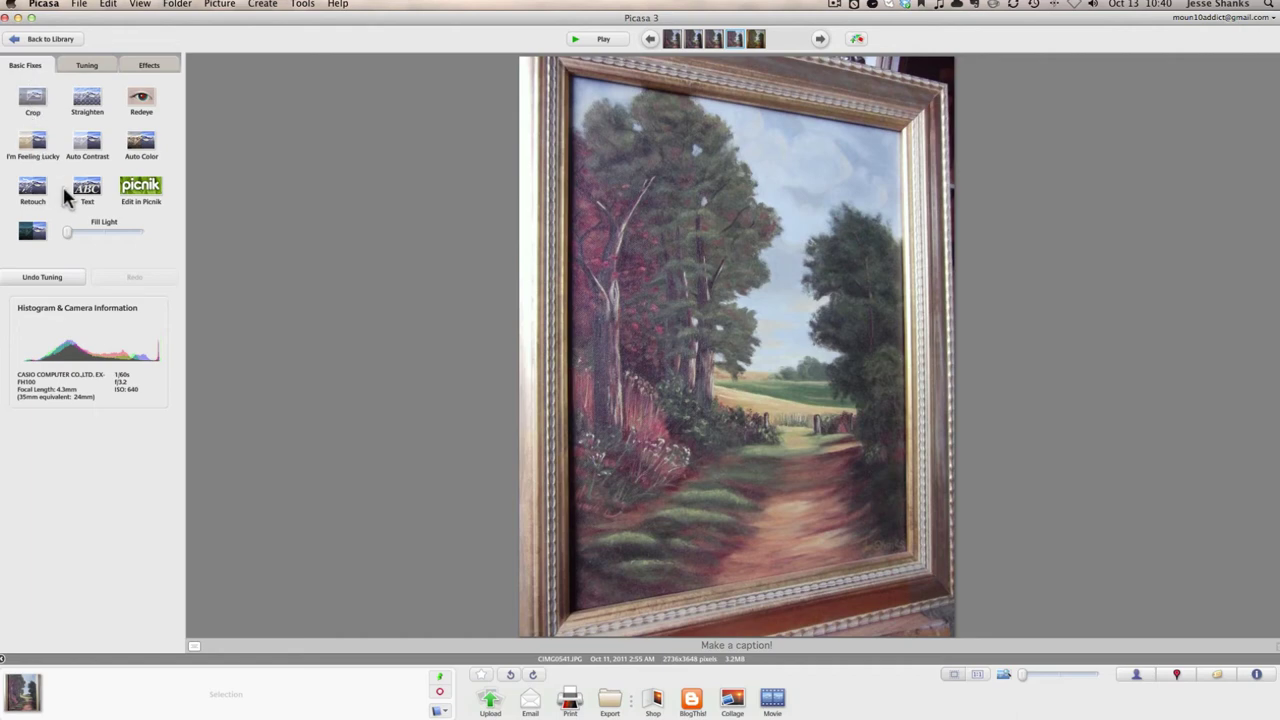
pyautogui.click(33, 100)
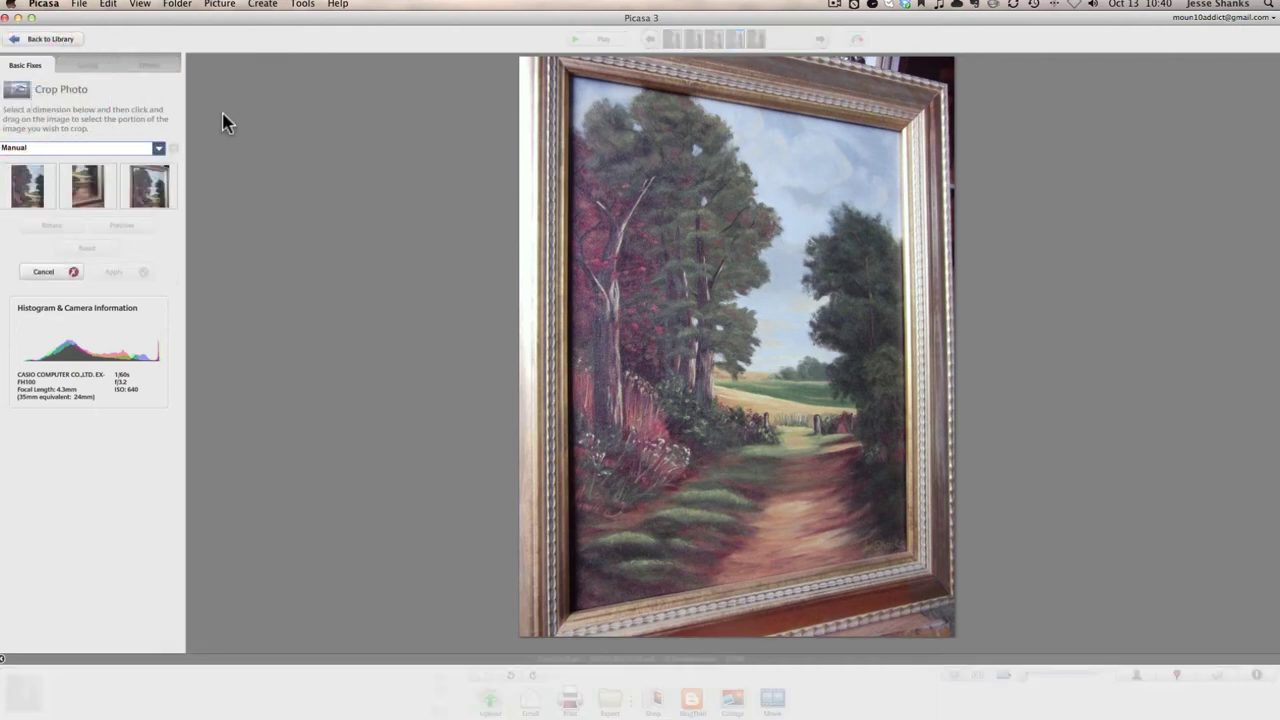
pyautogui.moveTo(549, 72)
pyautogui.mouseDown()
pyautogui.moveTo(606, 117)
pyautogui.moveTo(929, 610)
pyautogui.mouseUp()
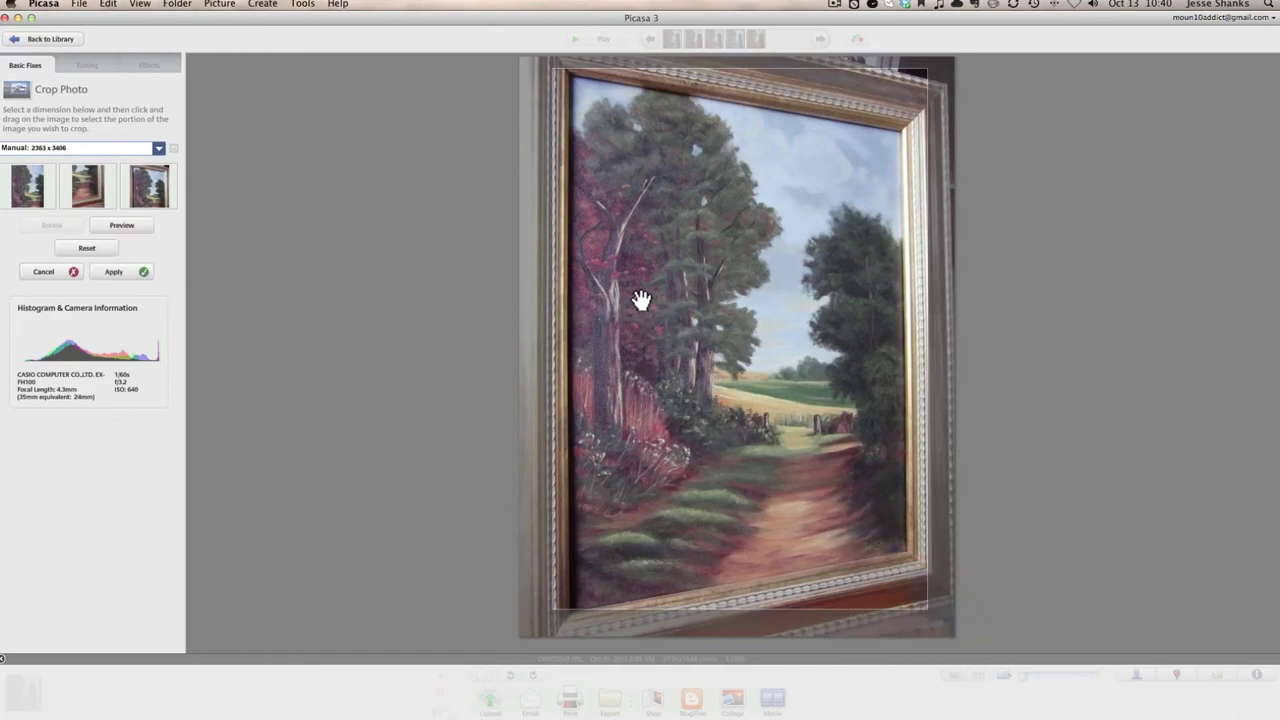
pyautogui.click(44, 272)
pyautogui.click(87, 98)
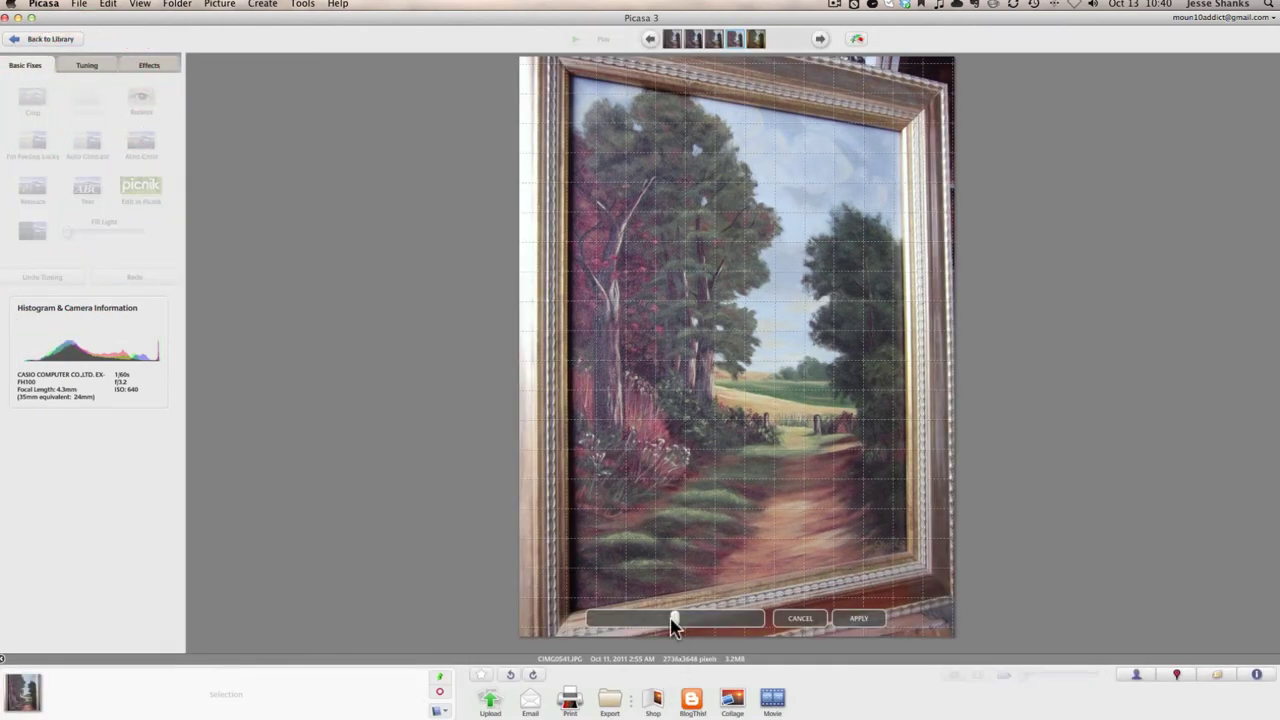
pyautogui.moveTo(675, 625)
pyautogui.mouseDown()
pyautogui.moveTo(691, 617)
pyautogui.moveTo(645, 622)
pyautogui.moveTo(671, 621)
pyautogui.mouseUp()
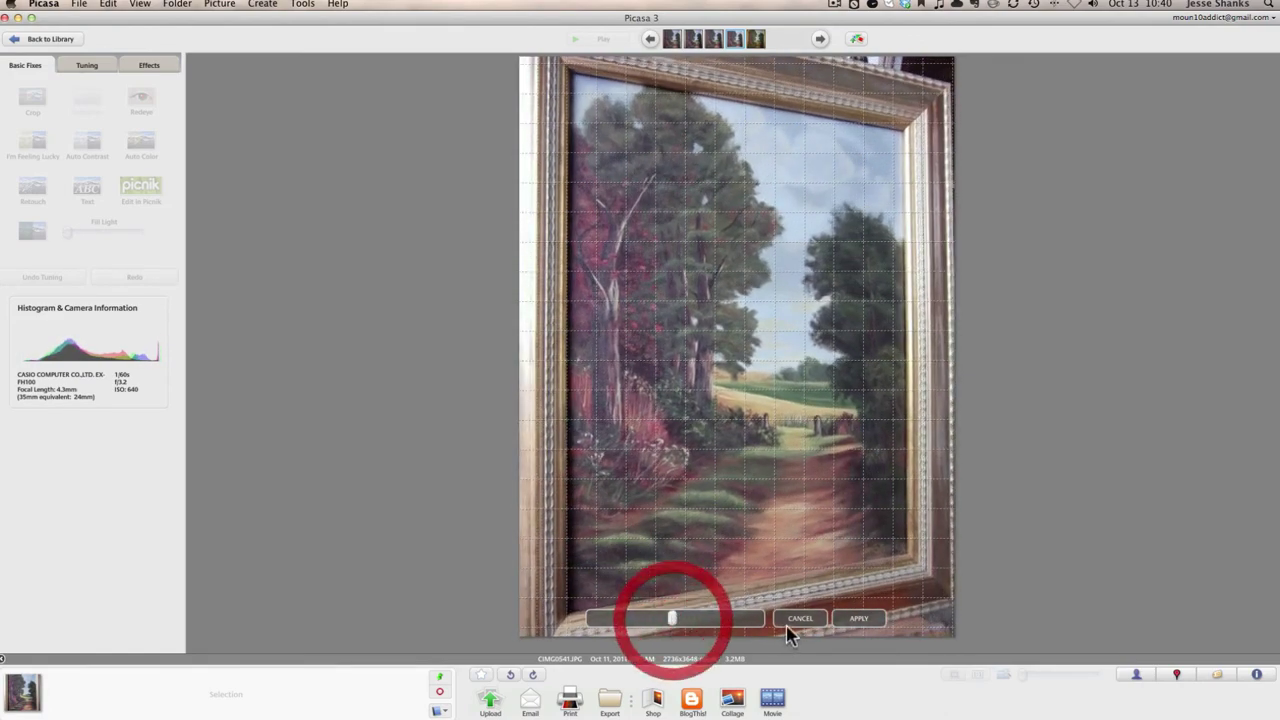
pyautogui.click(797, 619)
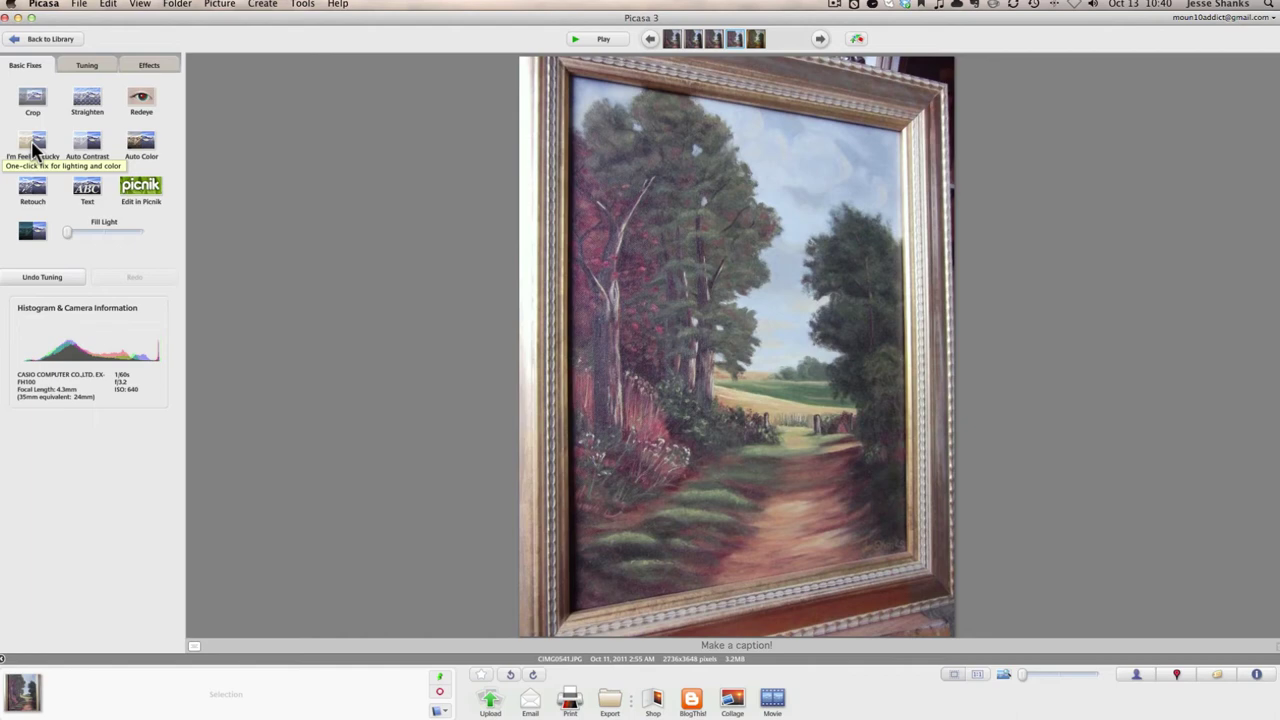
pyautogui.click(33, 149)
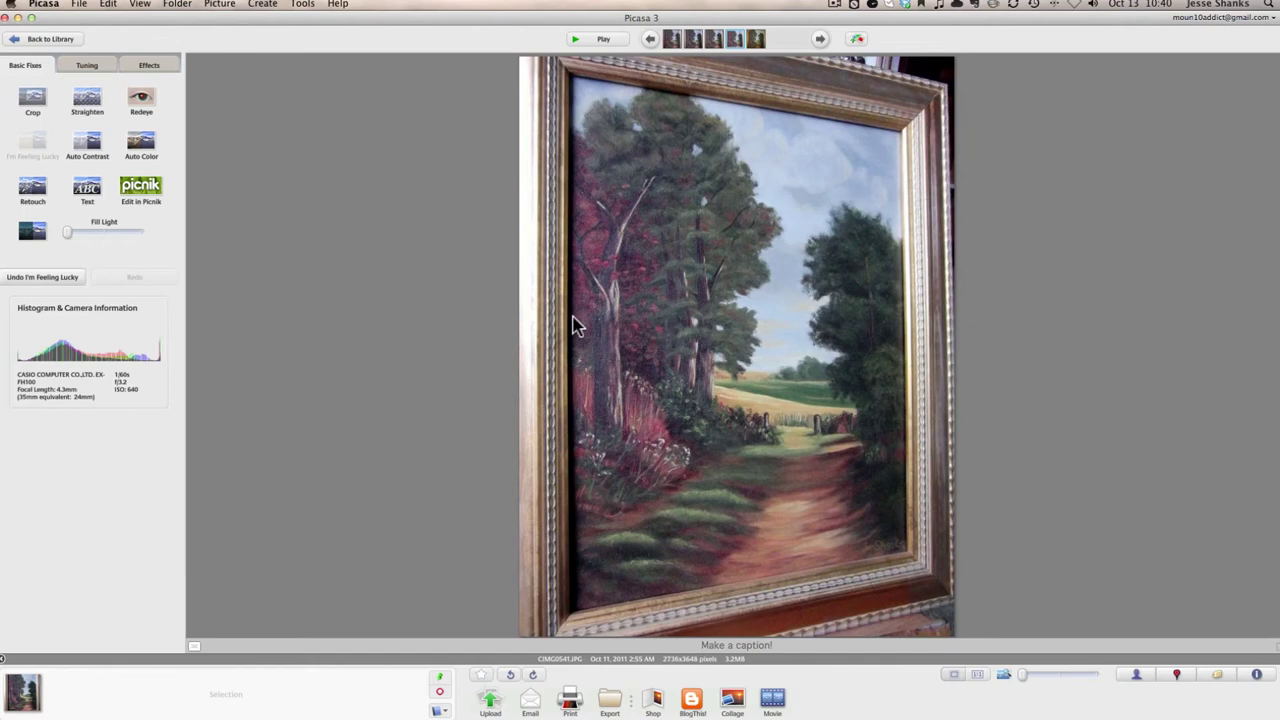
pyautogui.click(55, 283)
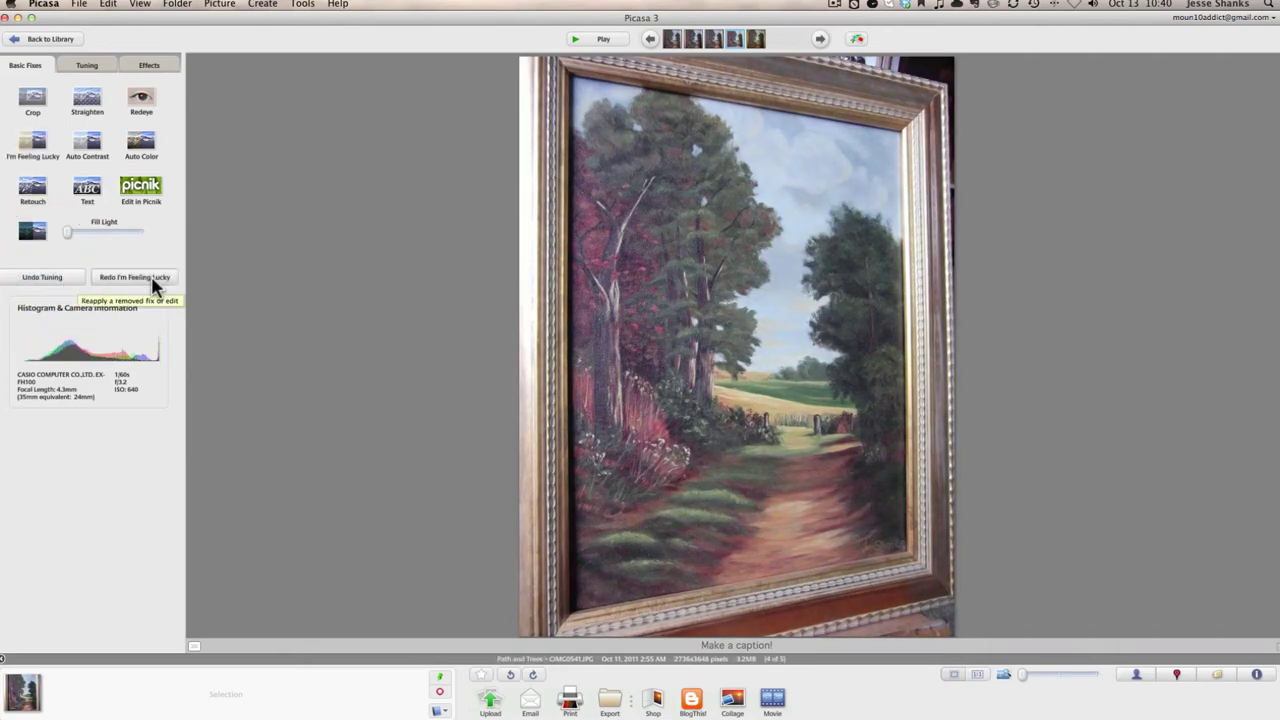
pyautogui.click(30, 145)
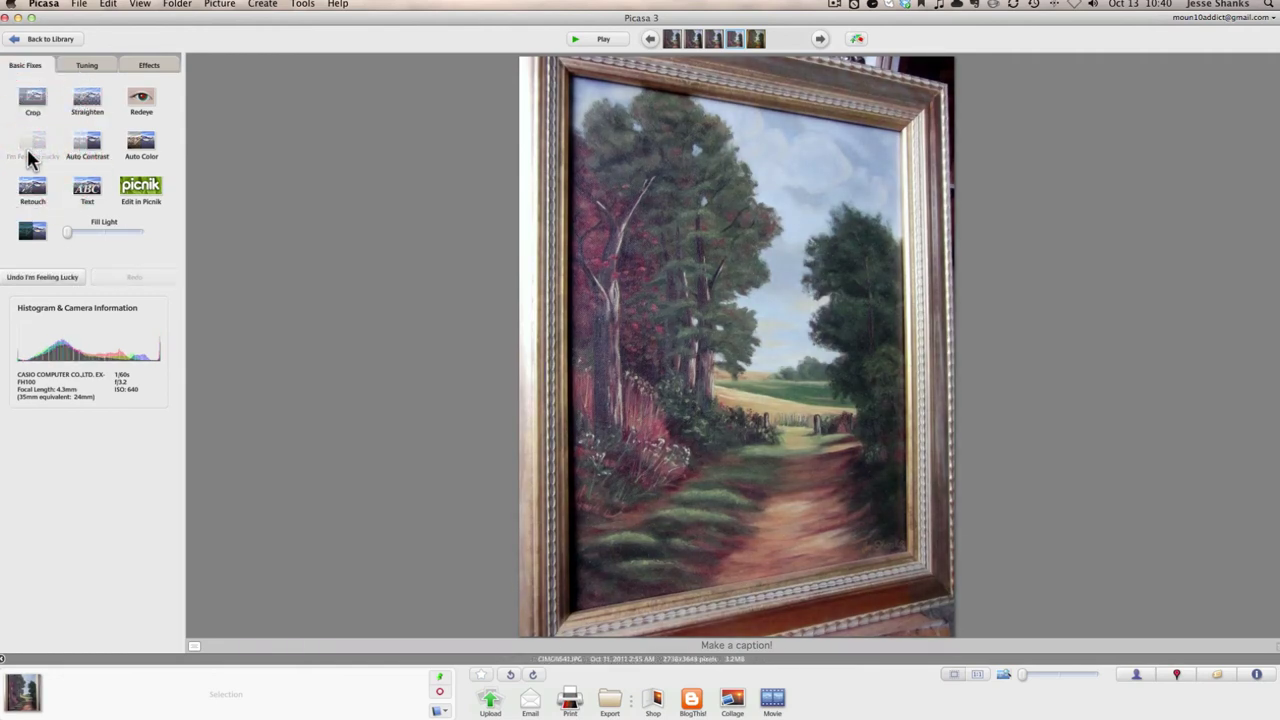
# Add the caption 'Path and Trees', move it to the bottom of the painting, and apply it
pyautogui.click(86, 190)
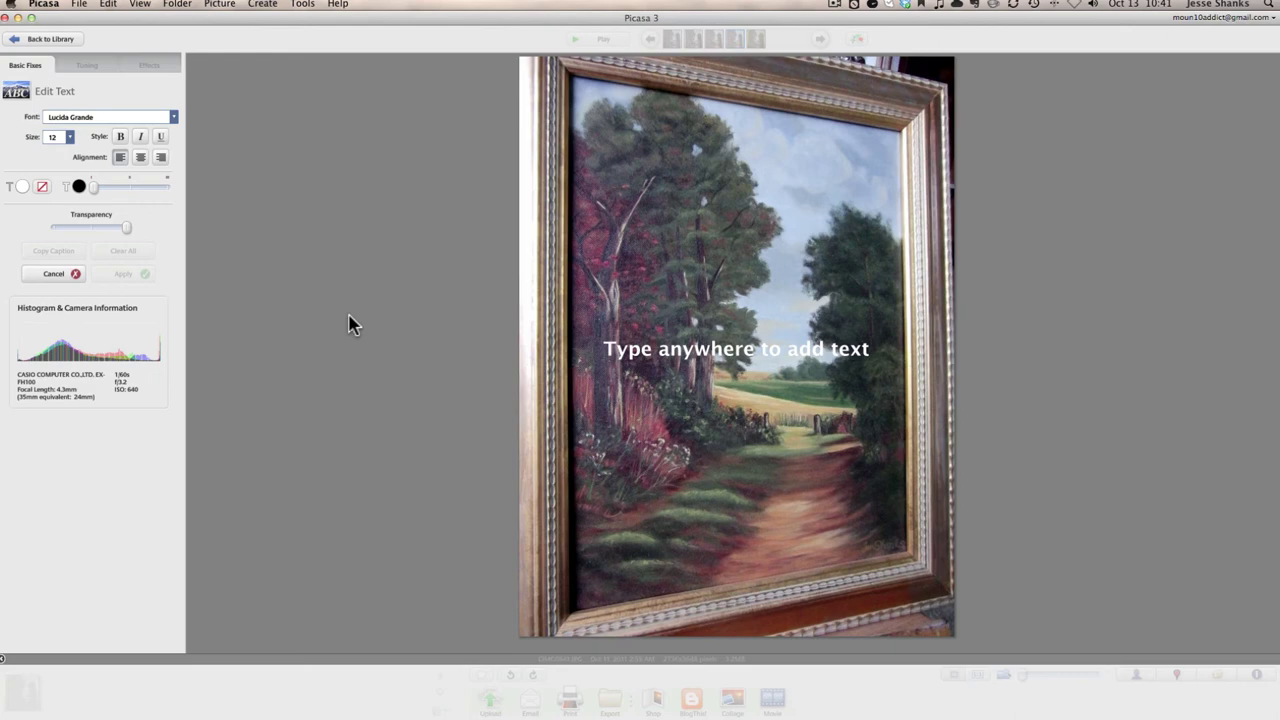
pyautogui.write('Path and ')
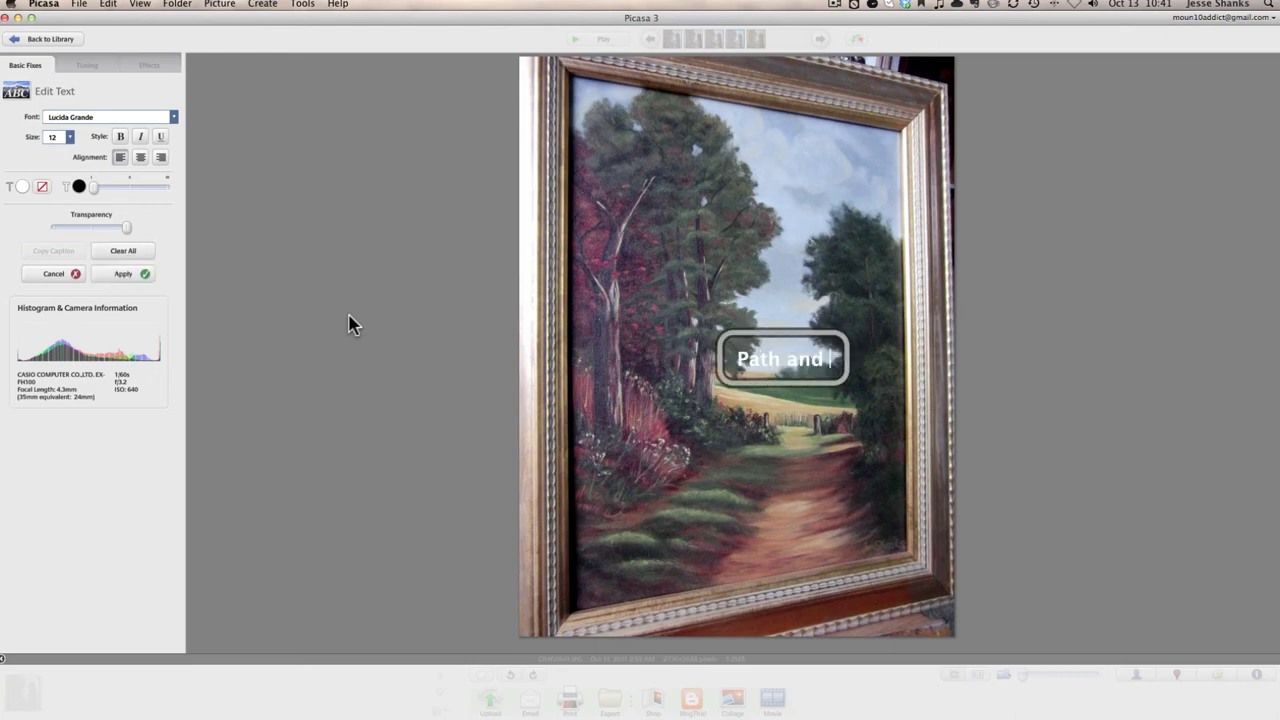
pyautogui.write('Trees')
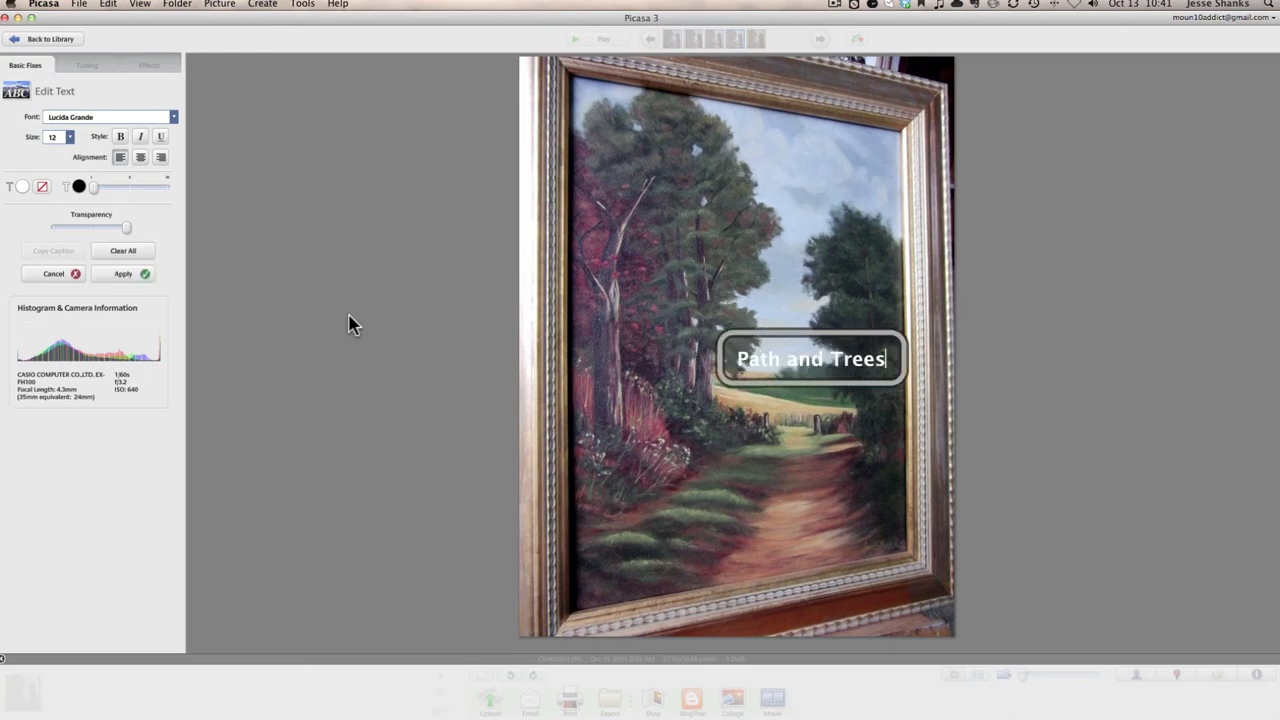
pyautogui.moveTo(771, 343); pyautogui.dragTo(700, 566)
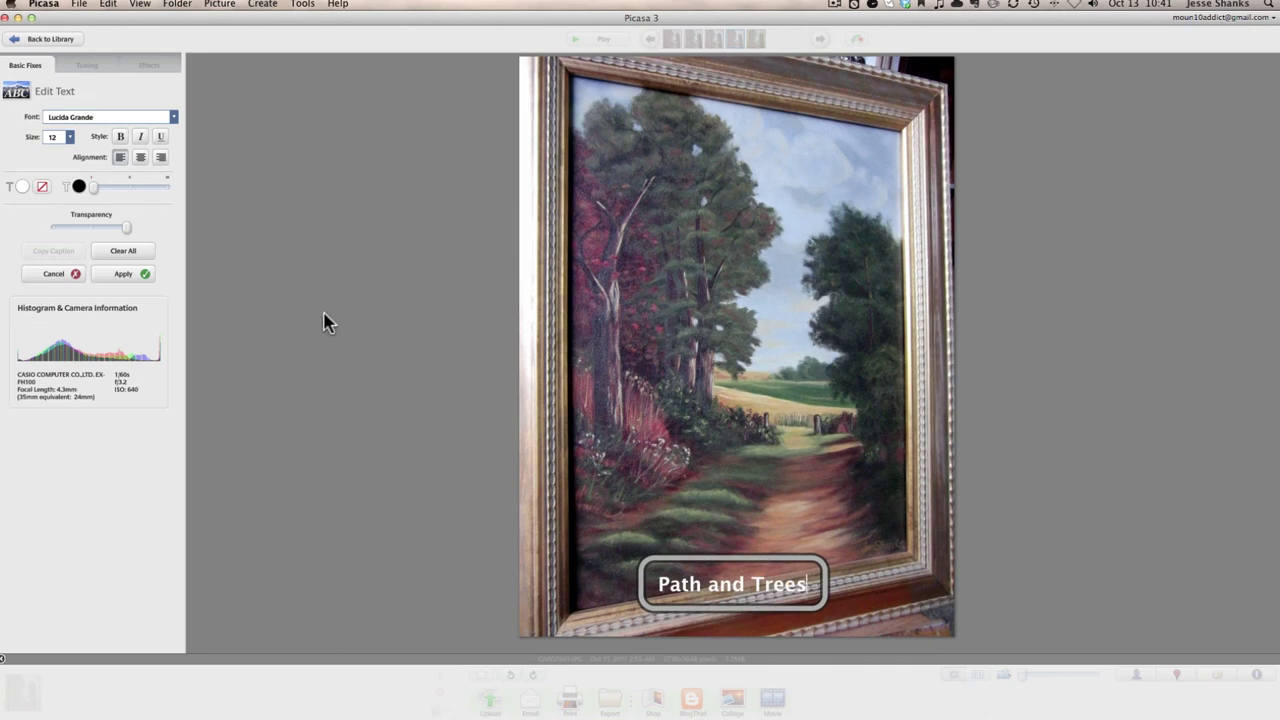
pyautogui.click(115, 276)
pyautogui.click(121, 277)
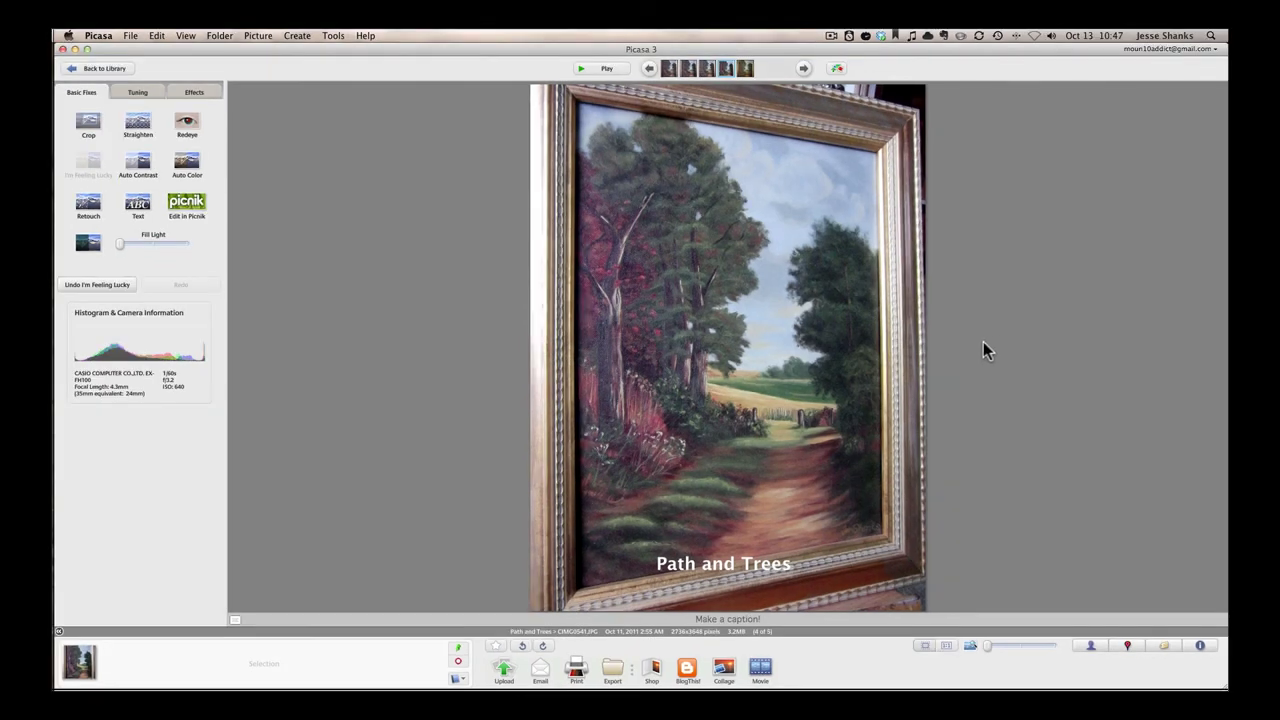
# Return to the library and add the first and second painting photos to the selection
pyautogui.click(91, 68)
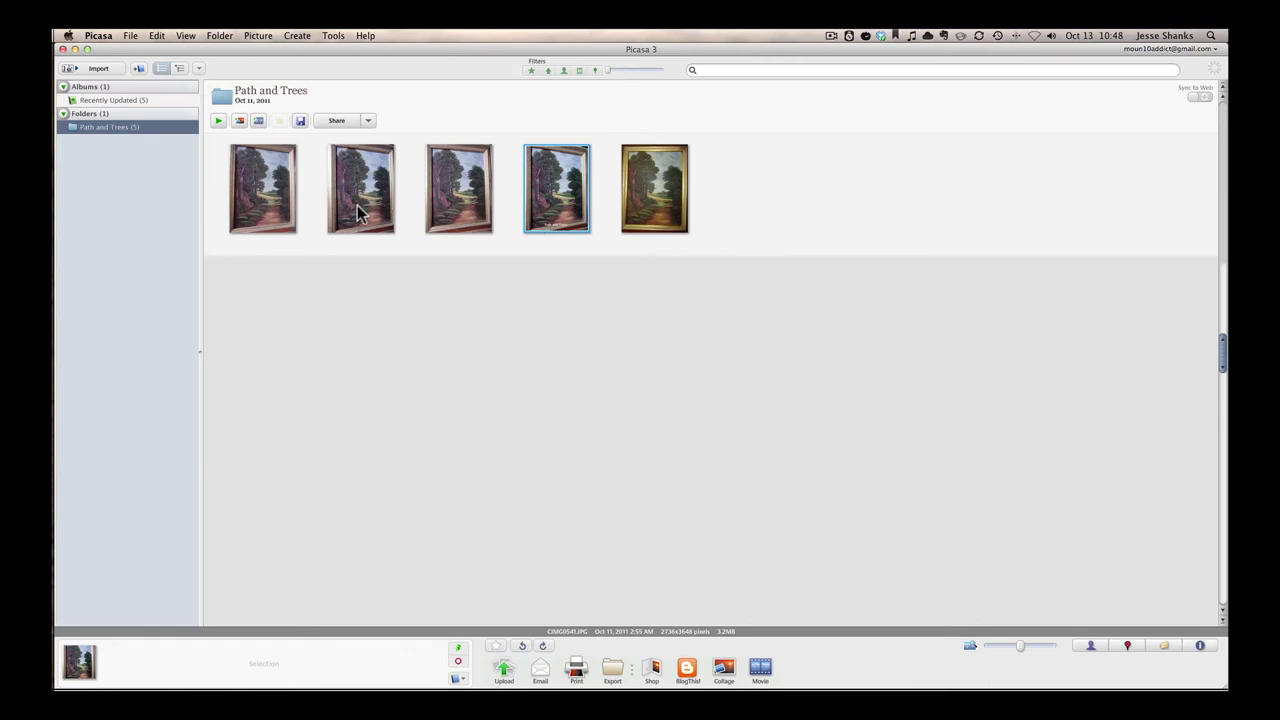
pyautogui.press('super')
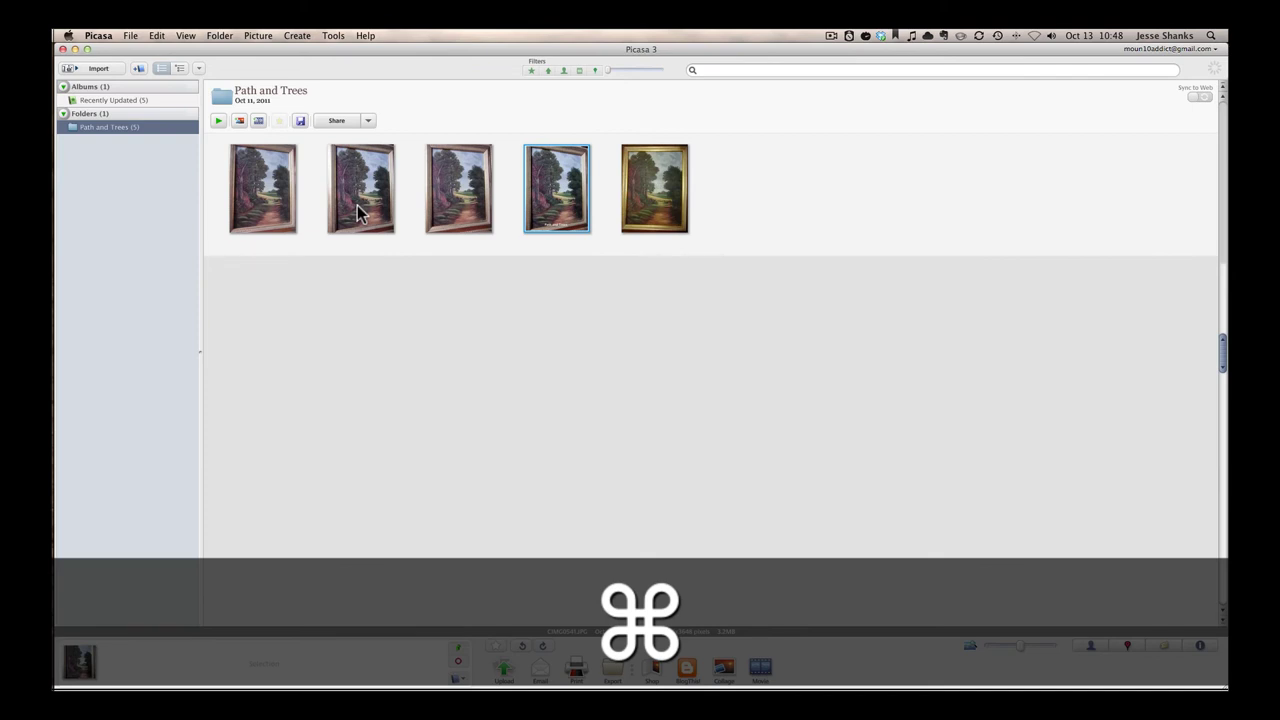
pyautogui.keyDown('super'); pyautogui.click(362, 193); pyautogui.keyUp('super')
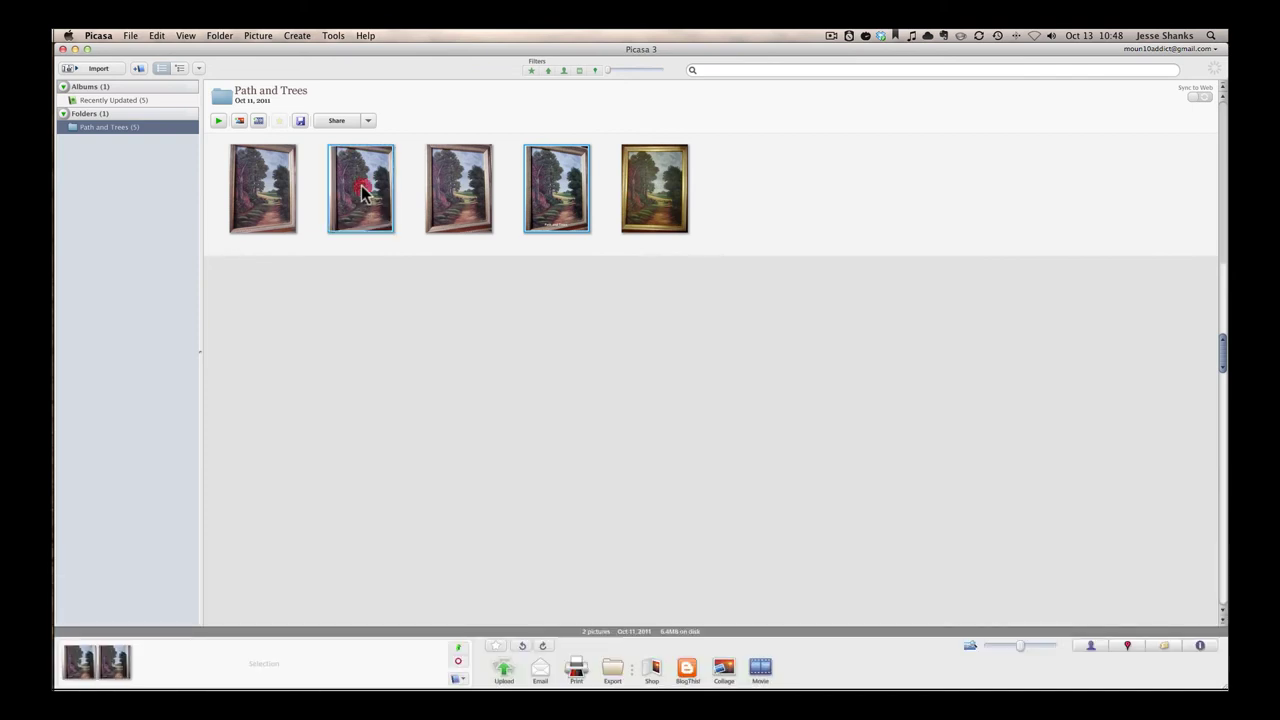
pyautogui.keyDown('super'); pyautogui.click(281, 195); pyautogui.keyUp('super')
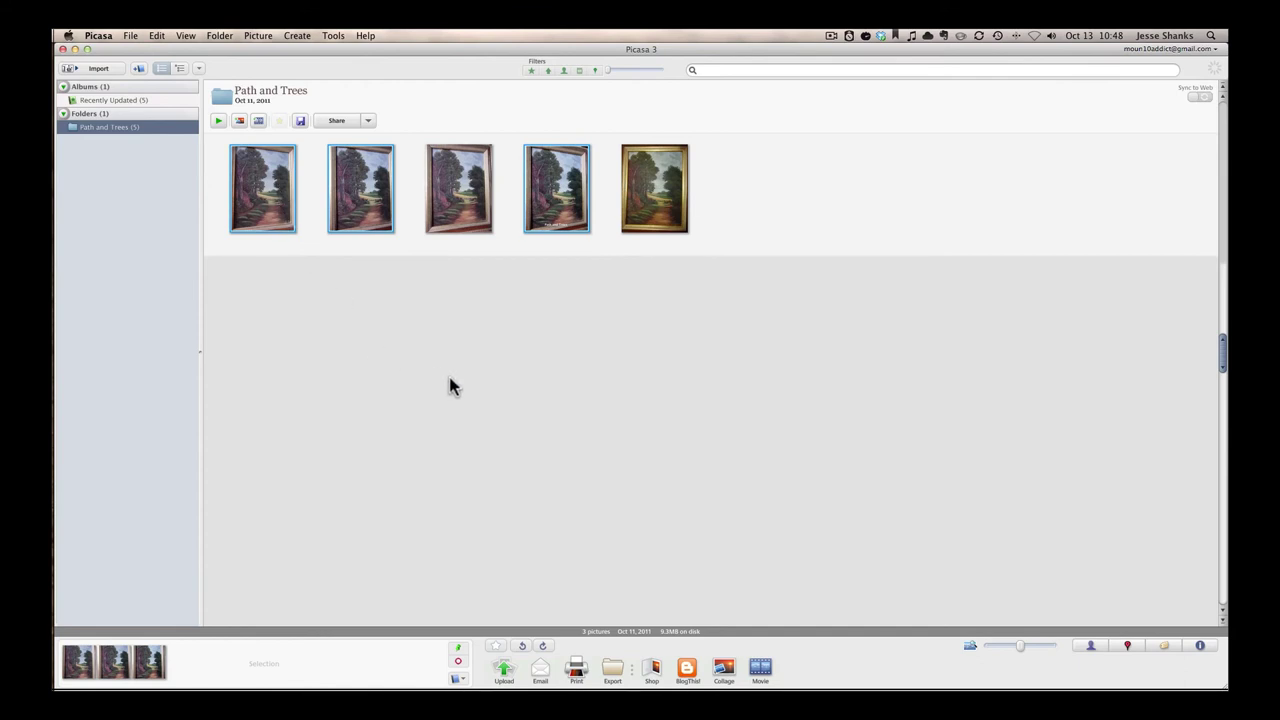
# Try the Email share option, then cancel its dialog without sending
pyautogui.click(541, 672)
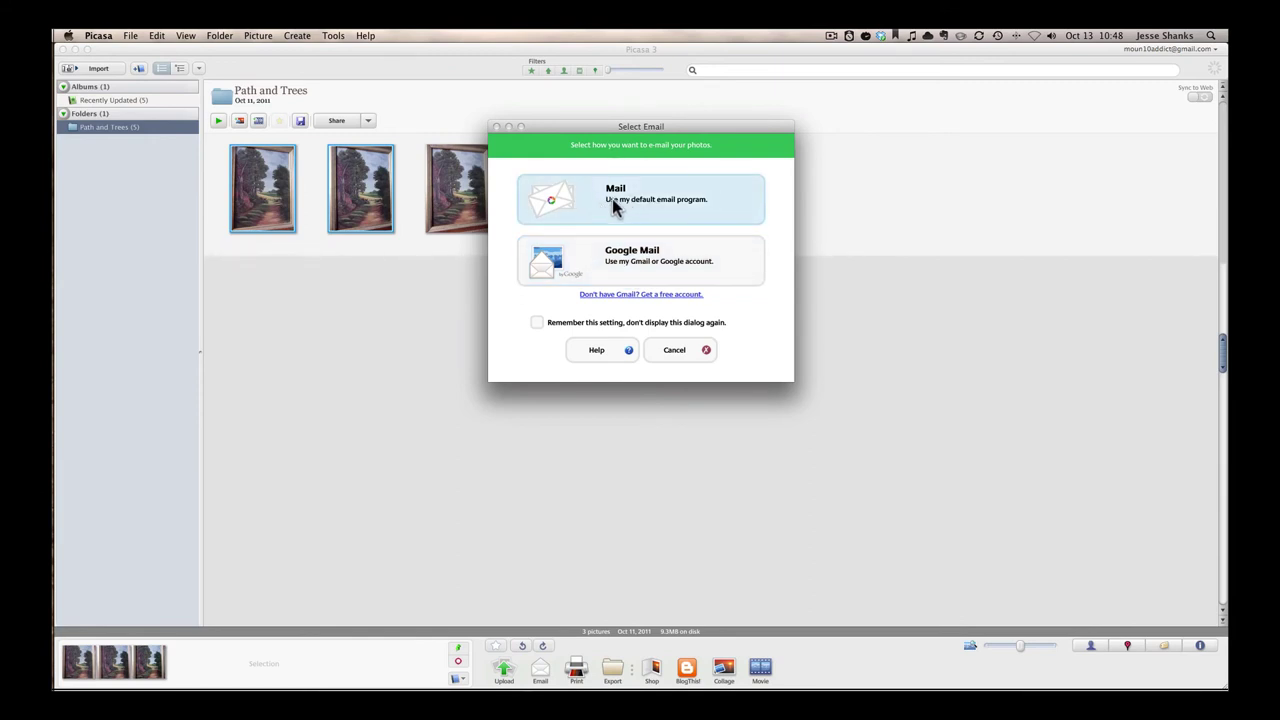
pyautogui.click(688, 347)
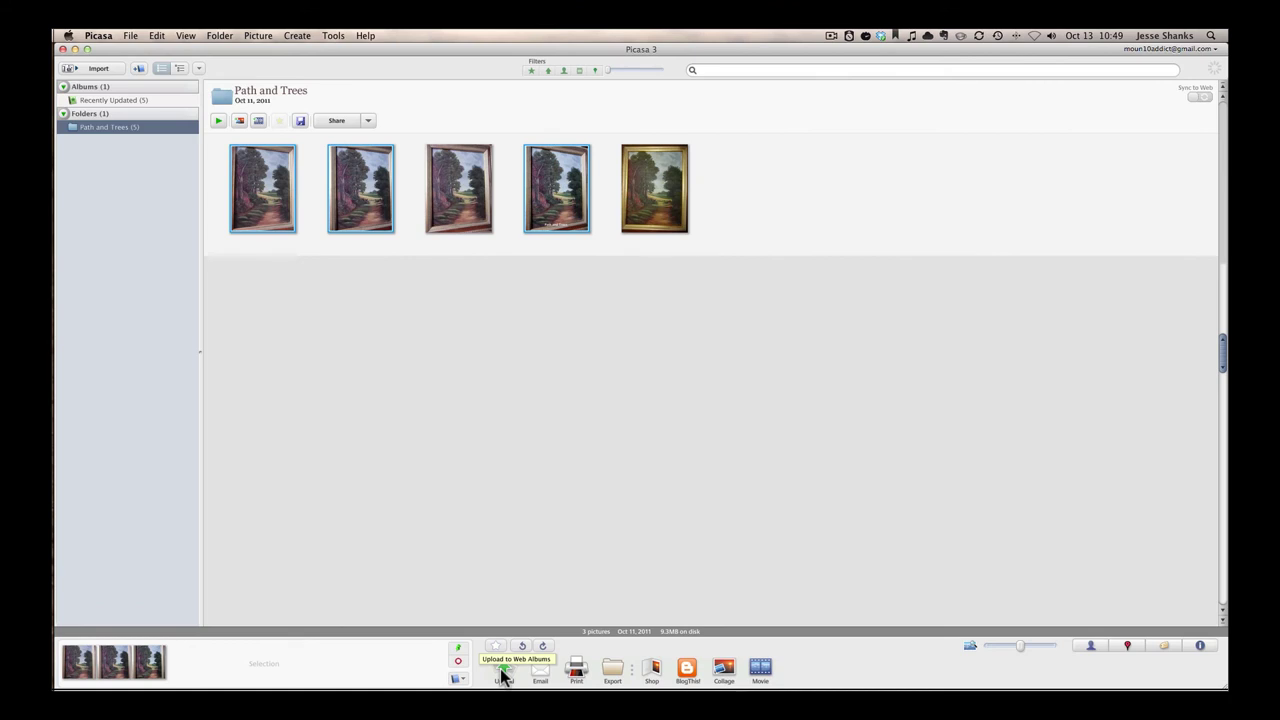
# Open Export to Folder and keep 'Path and Trees' as the export folder name
pyautogui.click(613, 675)
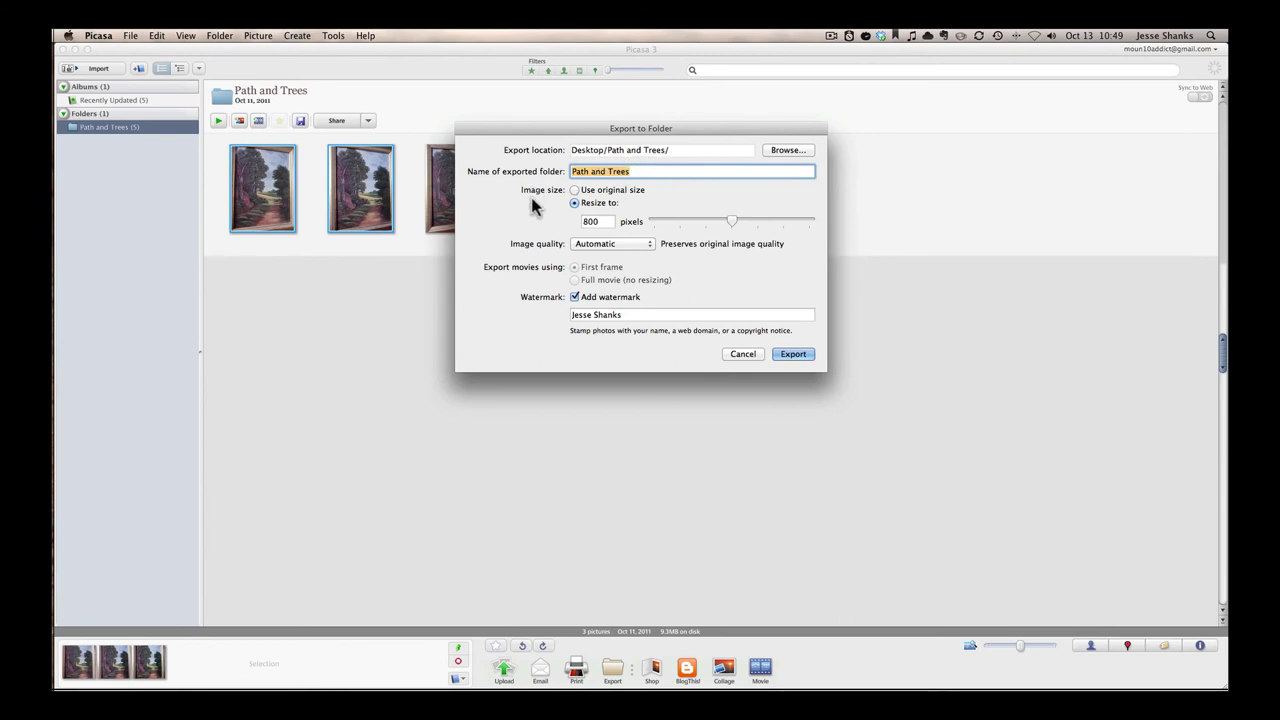
pyautogui.click(647, 170)
pyautogui.tripleClick(636, 170)
pyautogui.click(636, 170)
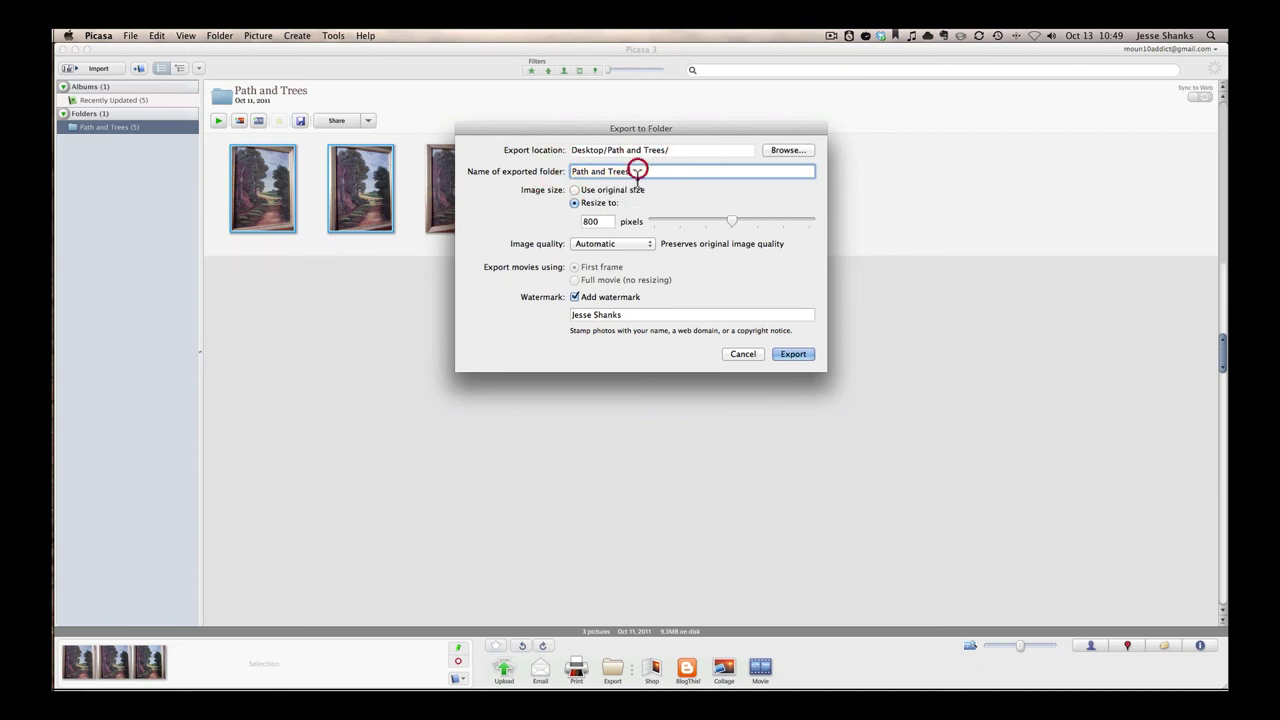
# Resize exports to 1024 pixels, keep quality Automatic, and leave the watermark turned on
pyautogui.click(575, 203)
pyautogui.click(601, 222)
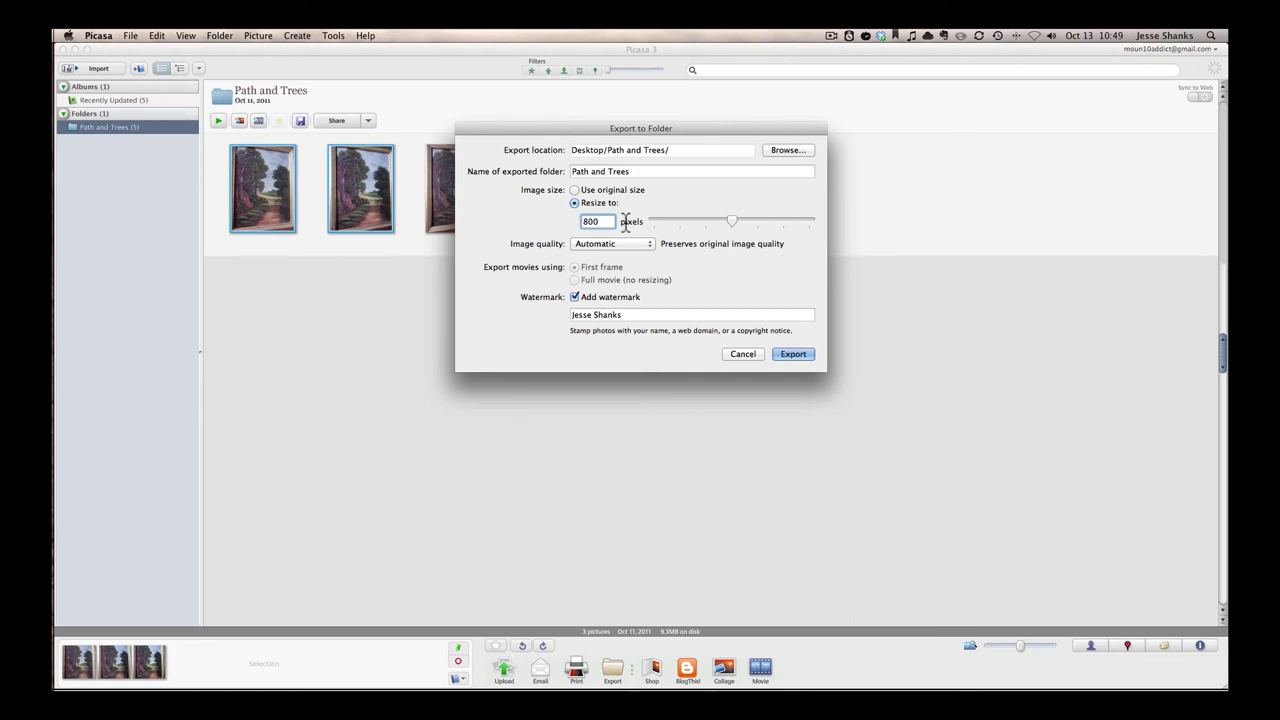
pyautogui.doubleClick(591, 222)
pyautogui.moveTo(733, 220); pyautogui.dragTo(757, 221)
pyautogui.click(625, 244)
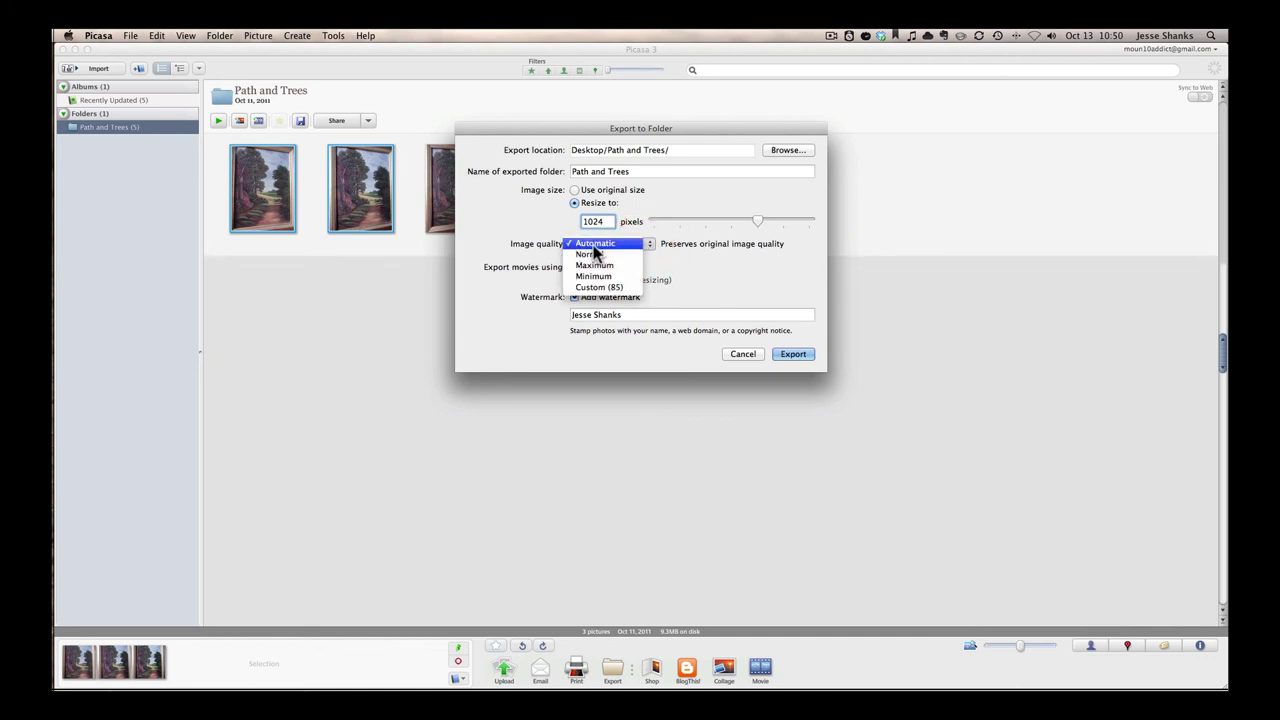
pyautogui.click(597, 246)
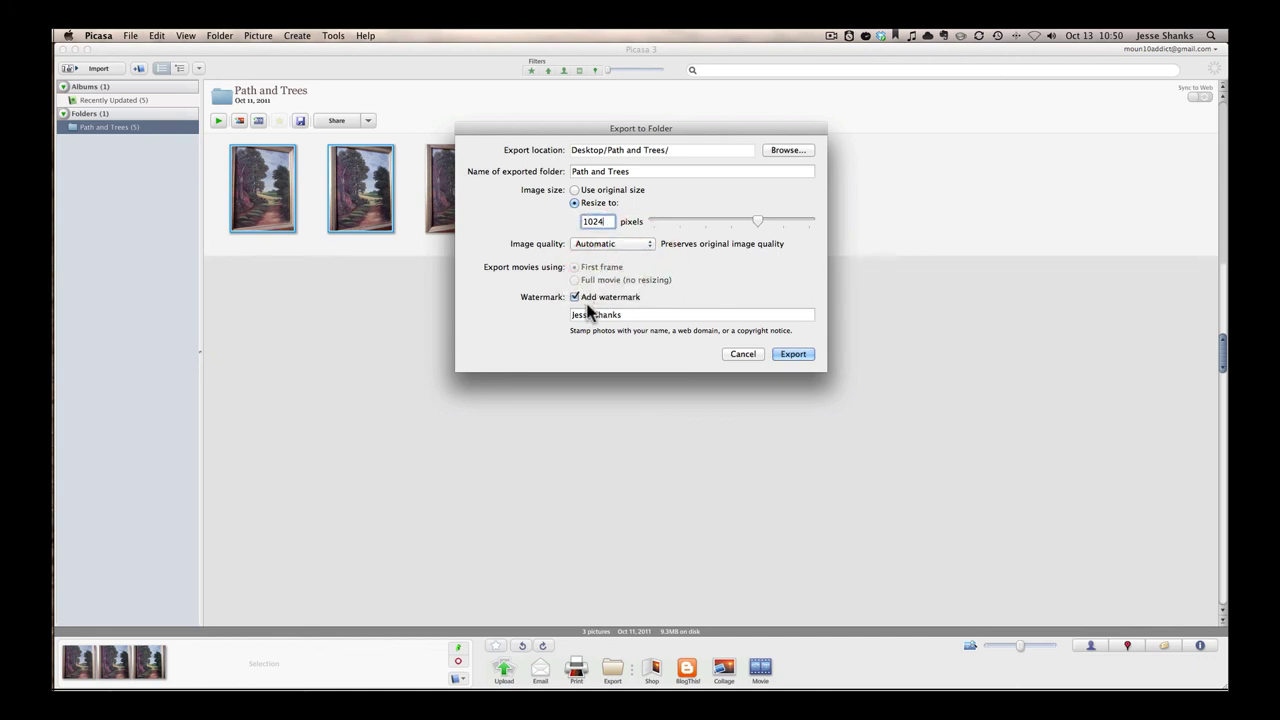
pyautogui.click(575, 297)
pyautogui.moveTo(623, 314); pyautogui.dragTo(569, 314)
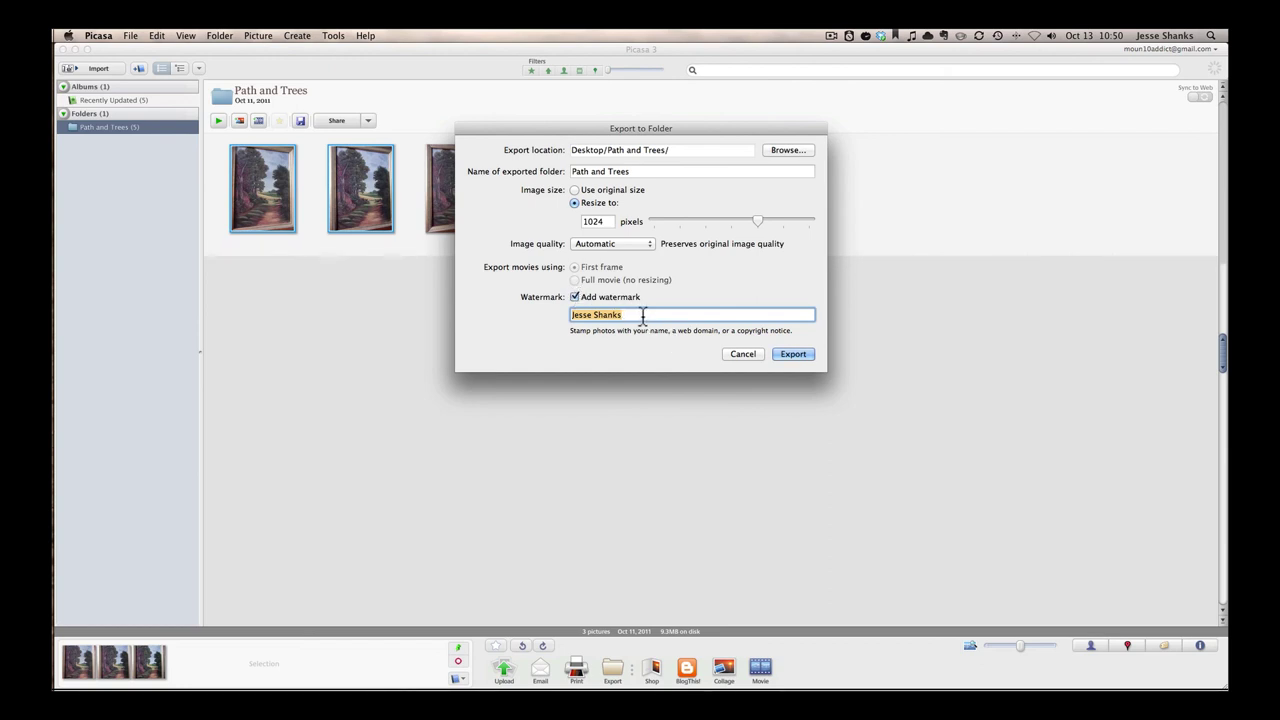
# Export the three photos, then preview CIMG0538.JPG in Quick Look from Desktop/Path and Trees
pyautogui.click(792, 355)
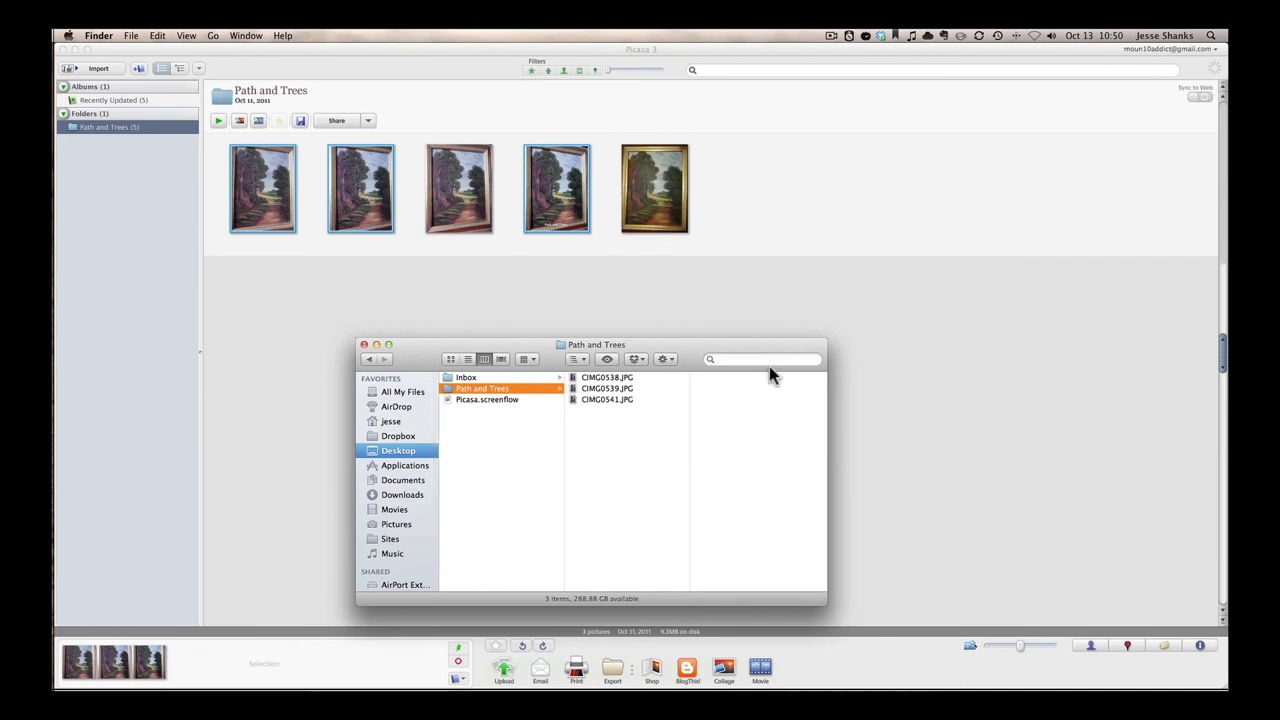
pyautogui.click(602, 379)
pyautogui.press('space')
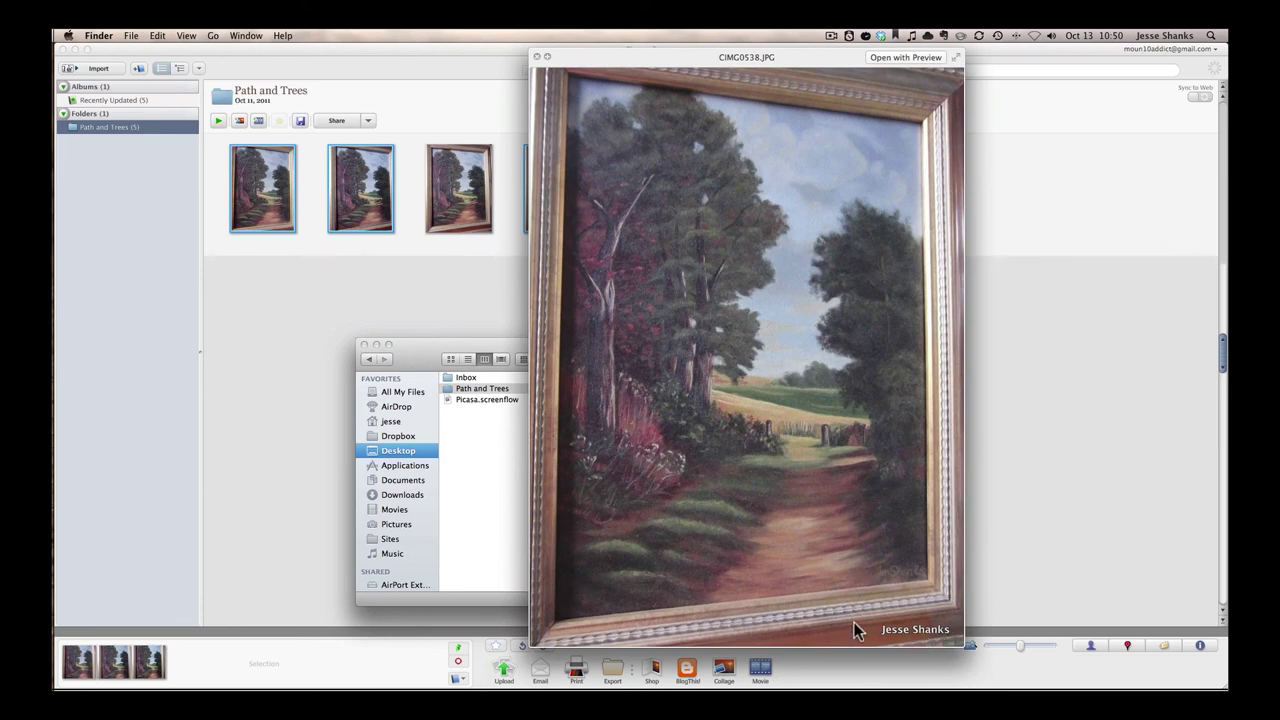
pyautogui.press('space')
# Preview CIMG0539.JPG and CIMG0541.JPG to confirm the 768 × 1024 watermarked exports
pyautogui.click(618, 389)
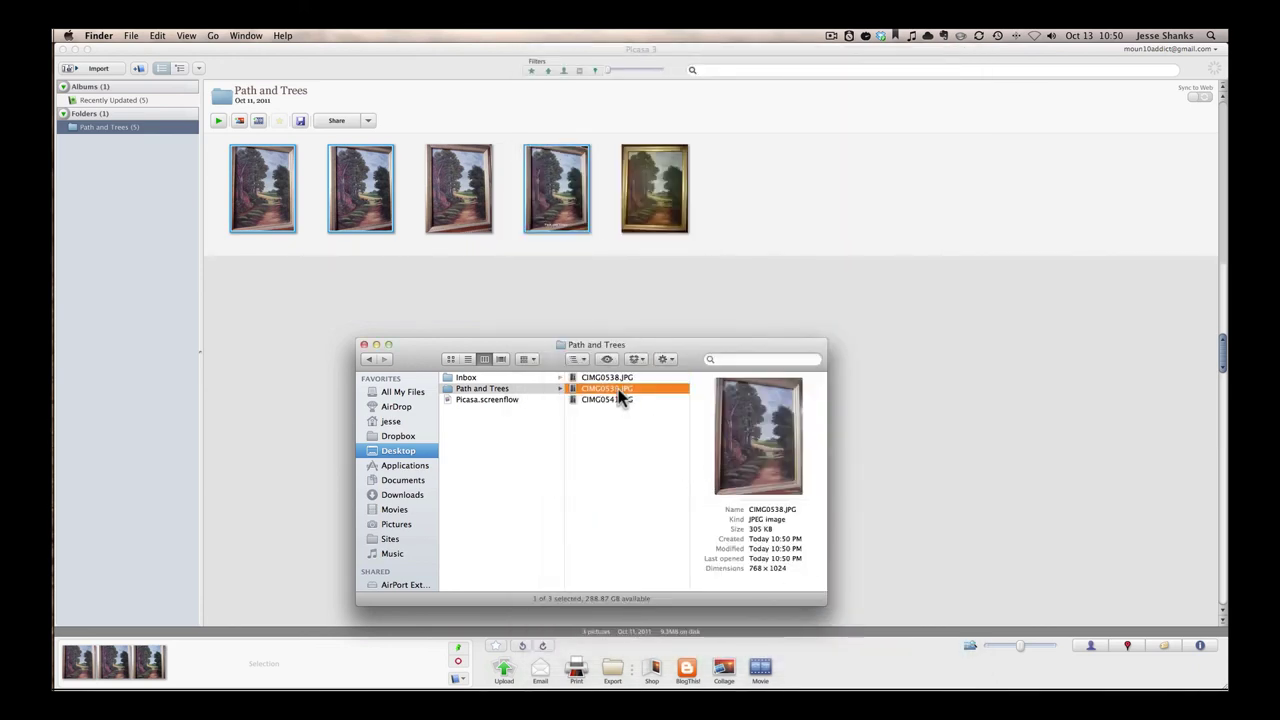
pyautogui.press('space')
pyautogui.press('space')
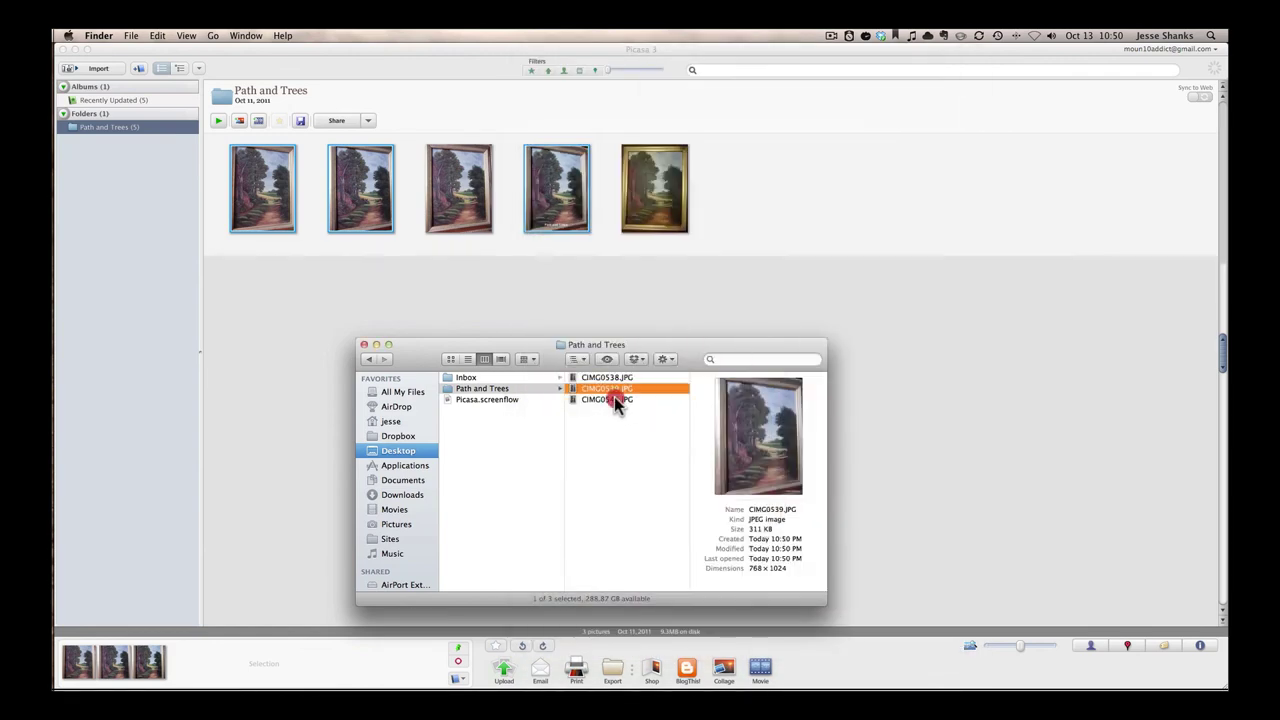
pyautogui.click(614, 399)
pyautogui.press('space')
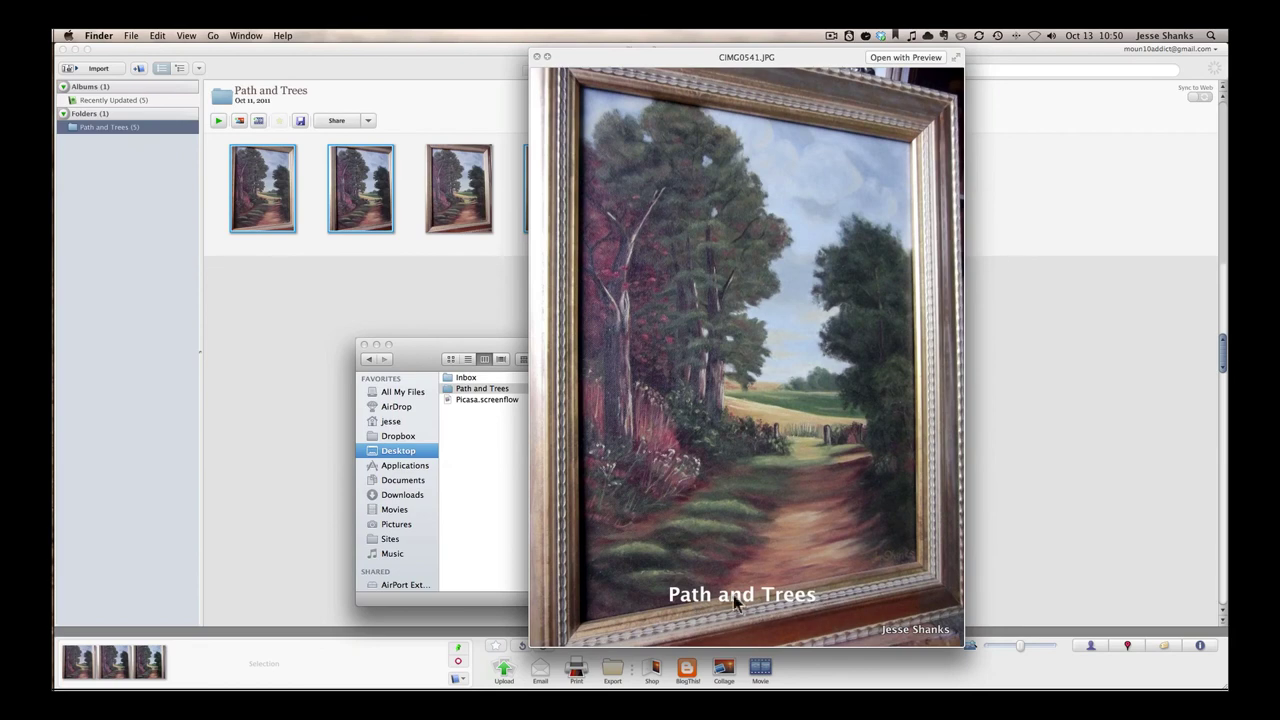
pyautogui.press('space')
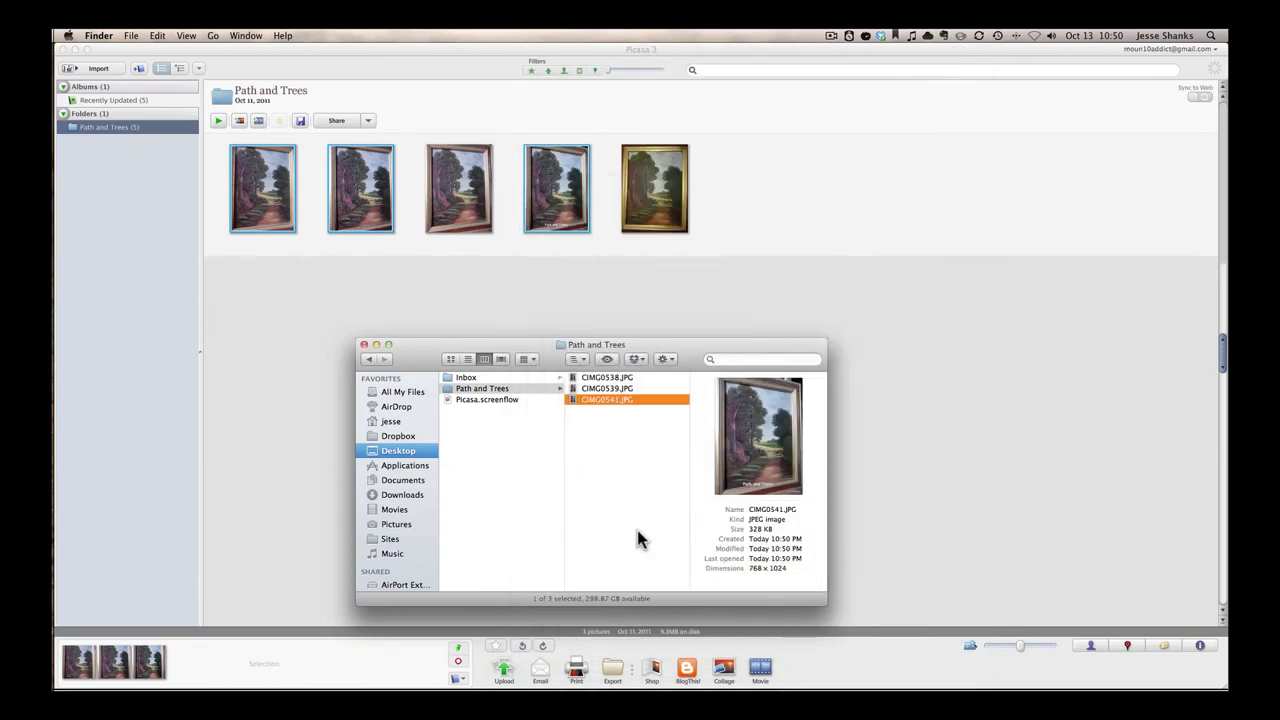
pyautogui.click(626, 463)
pyautogui.moveTo(658, 343); pyautogui.dragTo(660, 290)
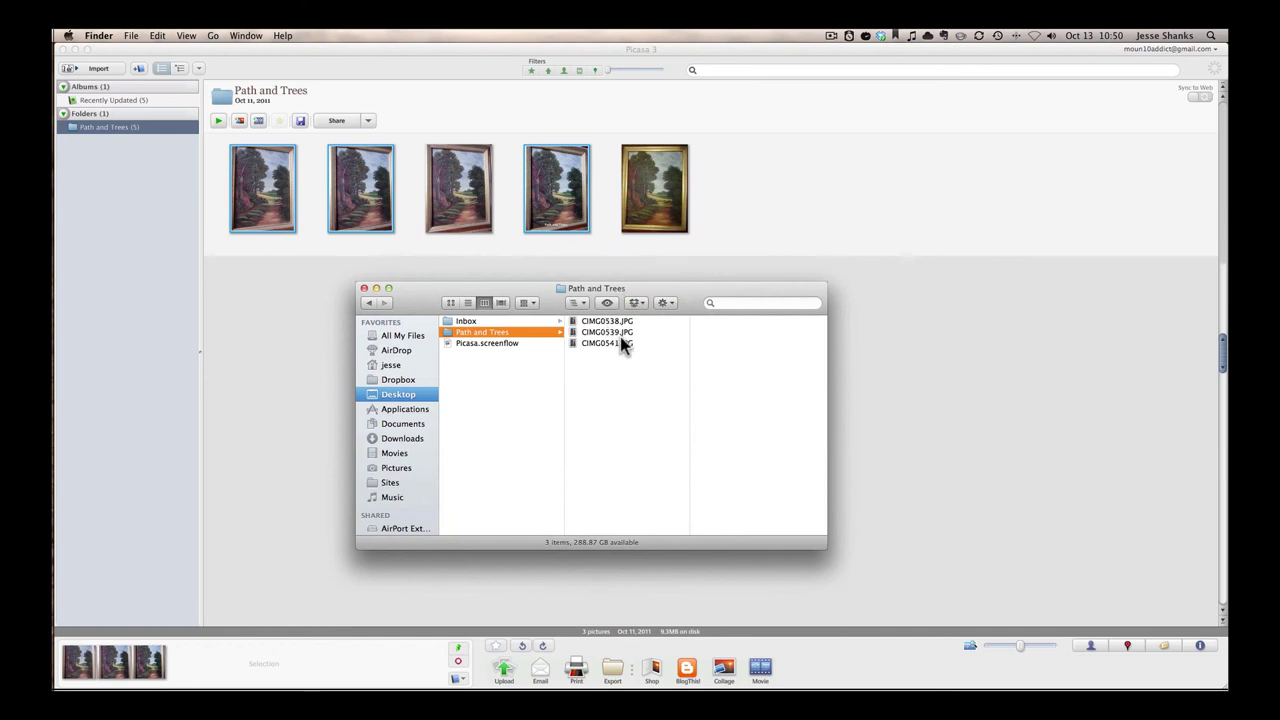